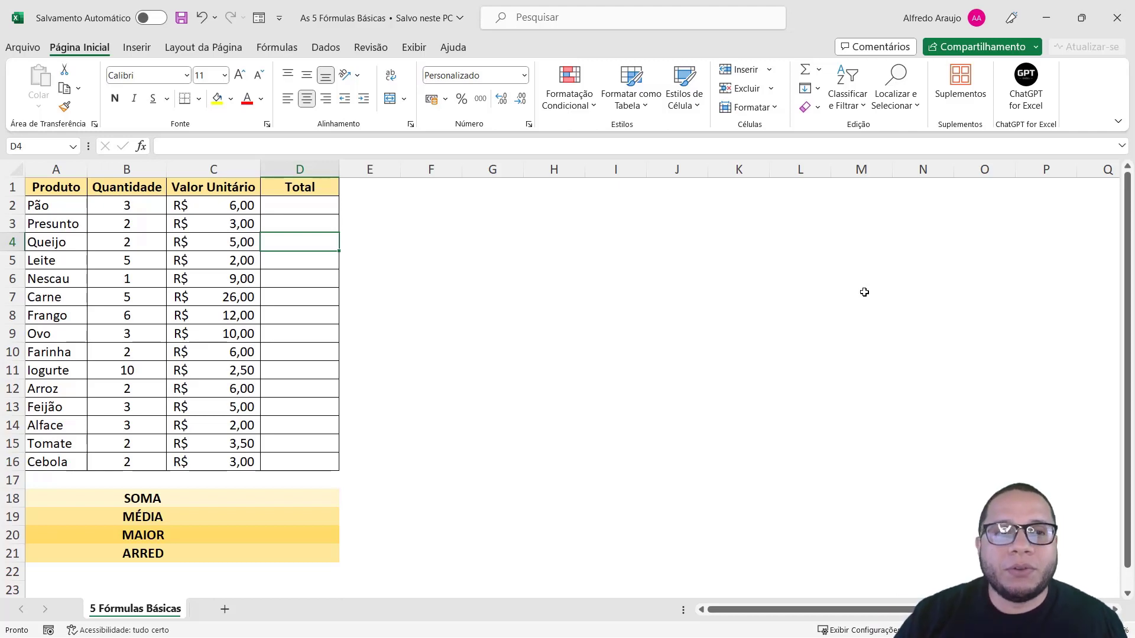
# - Examine the product table, its Quantidade and Valor Unitário columns, and the quantity and unit price for Pão
pyautogui.click(46, 219)
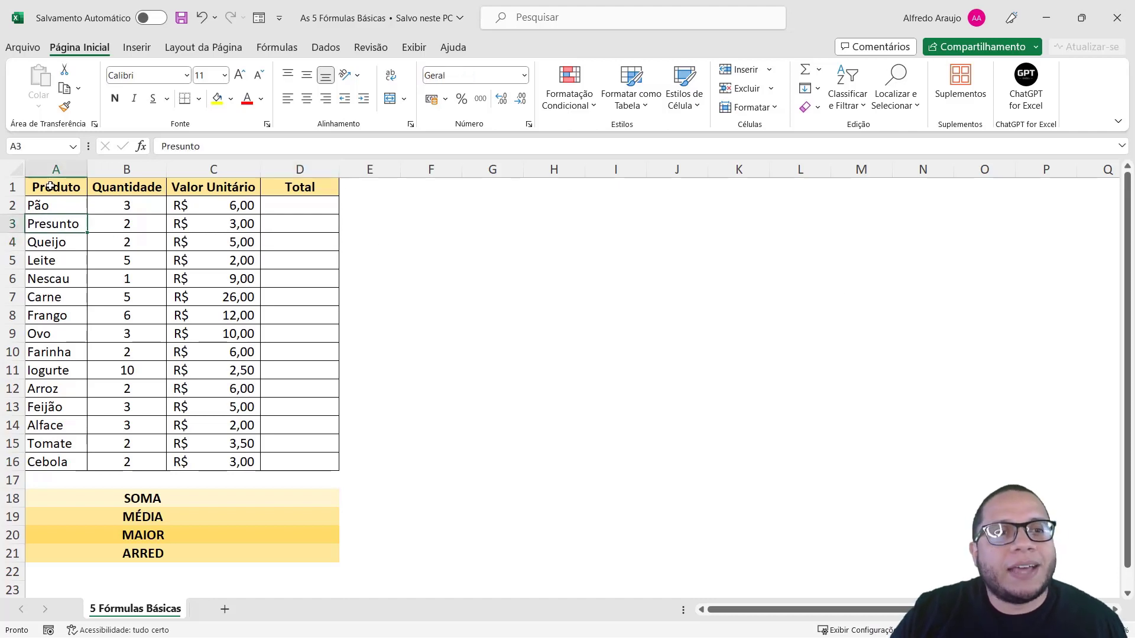
pyautogui.moveTo(51, 186); pyautogui.dragTo(231, 463)
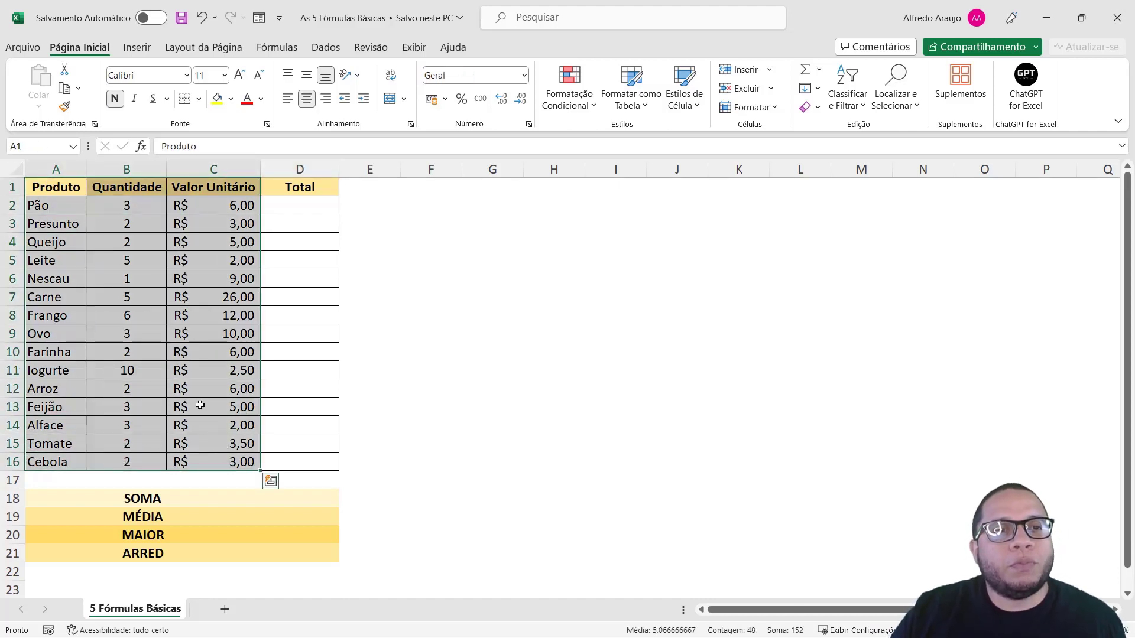
pyautogui.moveTo(122, 190); pyautogui.dragTo(136, 444)
pyautogui.moveTo(211, 193); pyautogui.dragTo(251, 446)
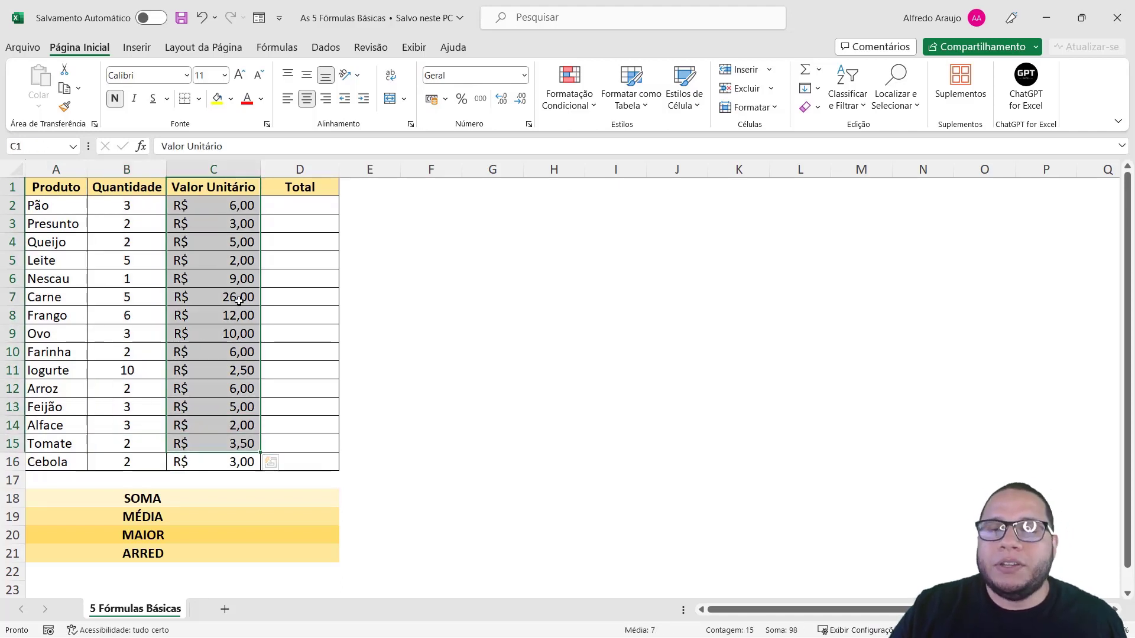
pyautogui.click(122, 207)
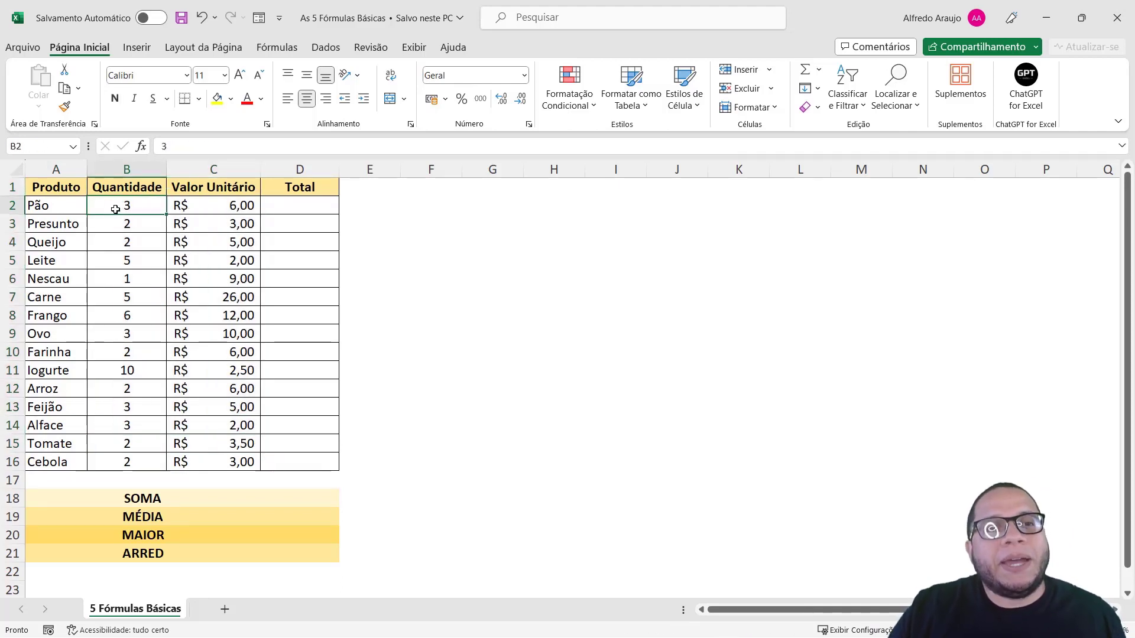
pyautogui.click(197, 212)
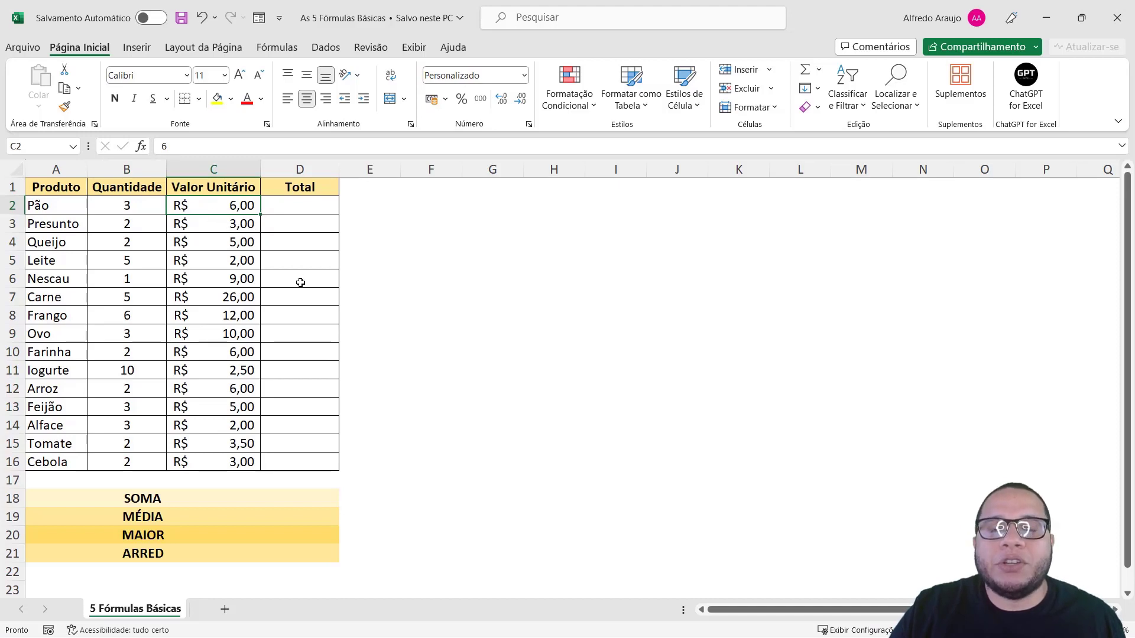
pyautogui.click(282, 204)
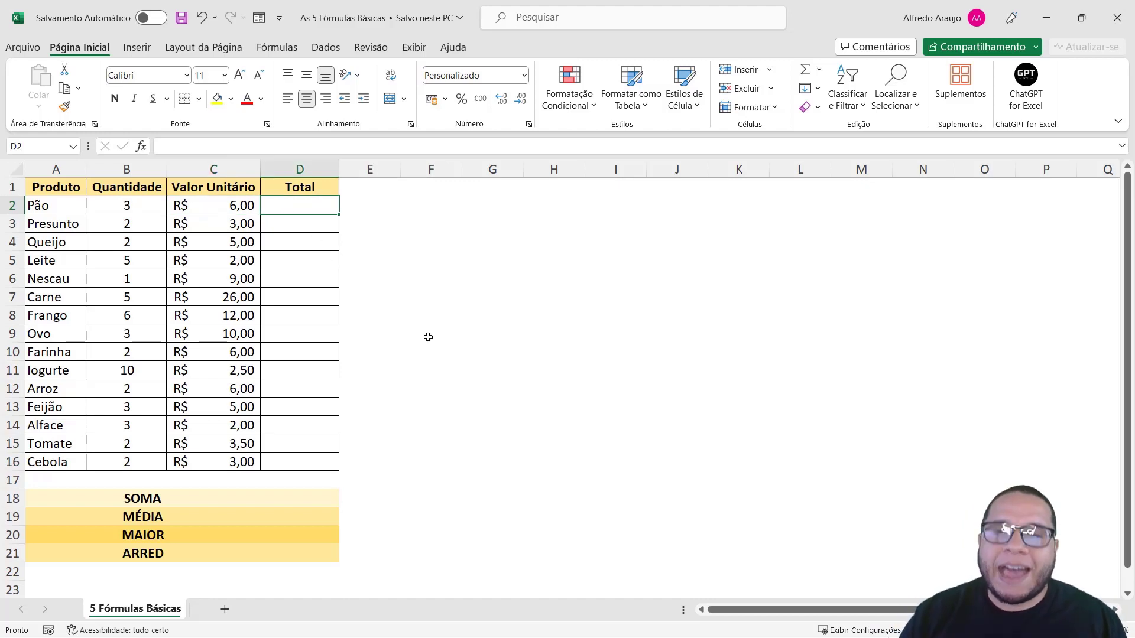
pyautogui.write('=MULT(')
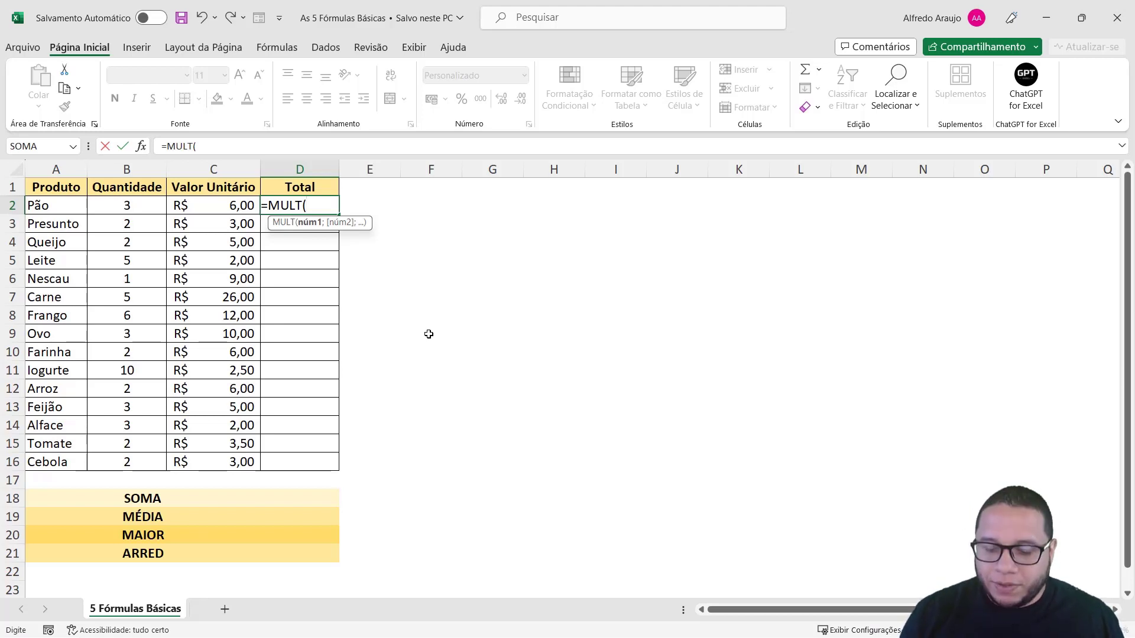
pyautogui.press('BackSpace')
pyautogui.press('BackSpace')
pyautogui.press('BackSpace')
pyautogui.press('BackSpace')
pyautogui.press('BackSpace')
pyautogui.press('BackSpace')
pyautogui.write('=PROD')
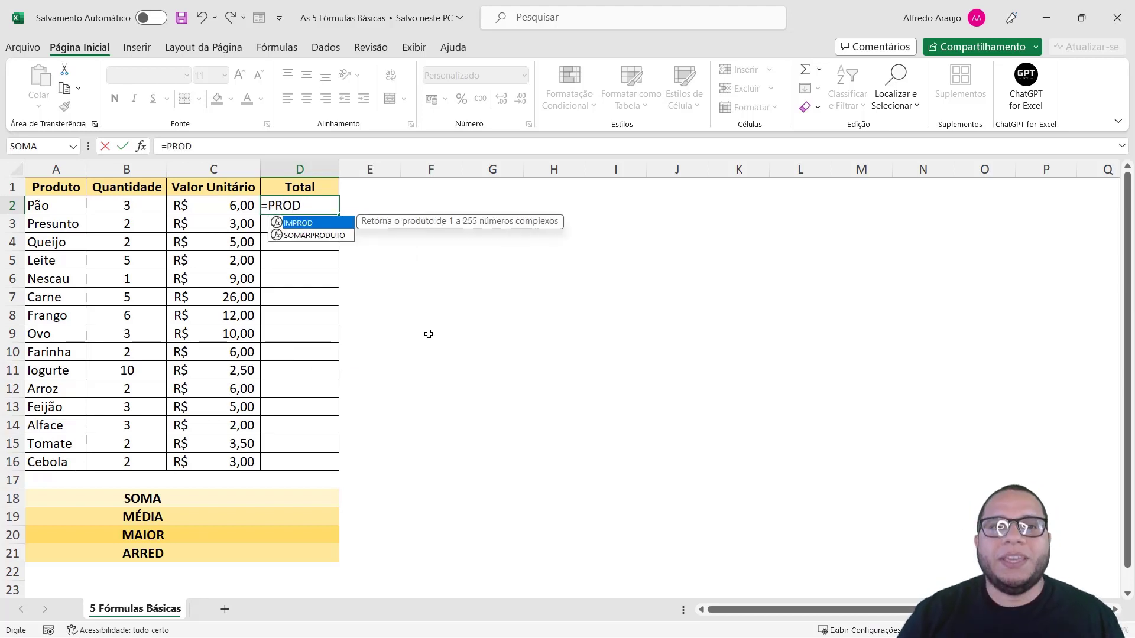
pyautogui.press('BackSpace')
pyautogui.press('BackSpace')
pyautogui.press('BackSpace')
pyautogui.press('BackSpace')
pyautogui.press('BackSpace')
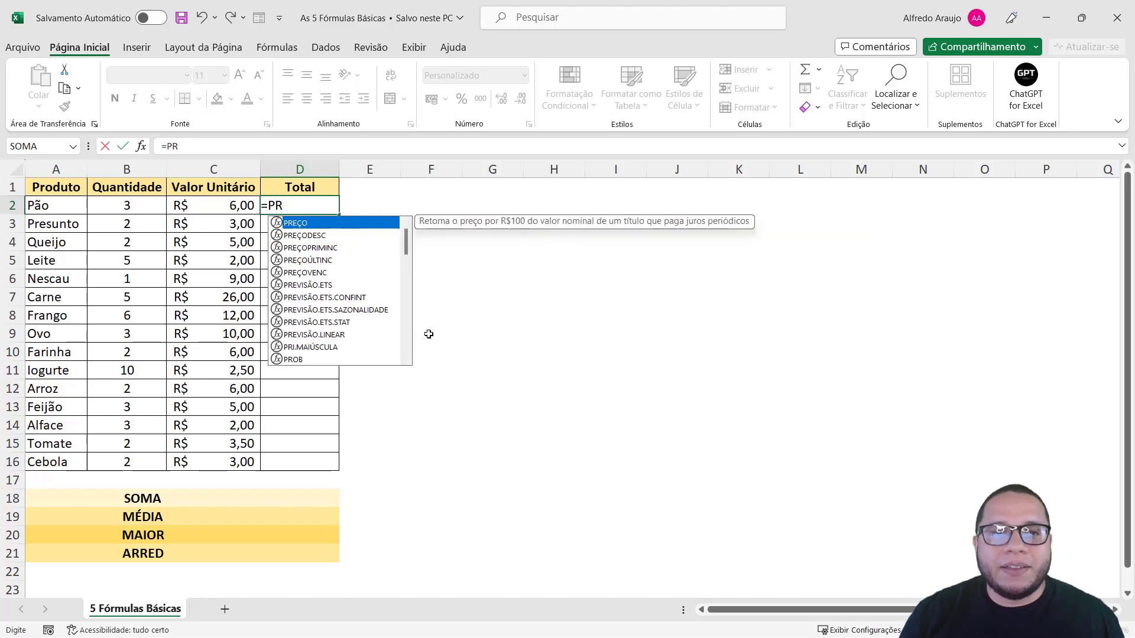
# - Calculate the Total for Pão in D2 with the formula =MULT(B2;C2)
pyautogui.write('=MULT')
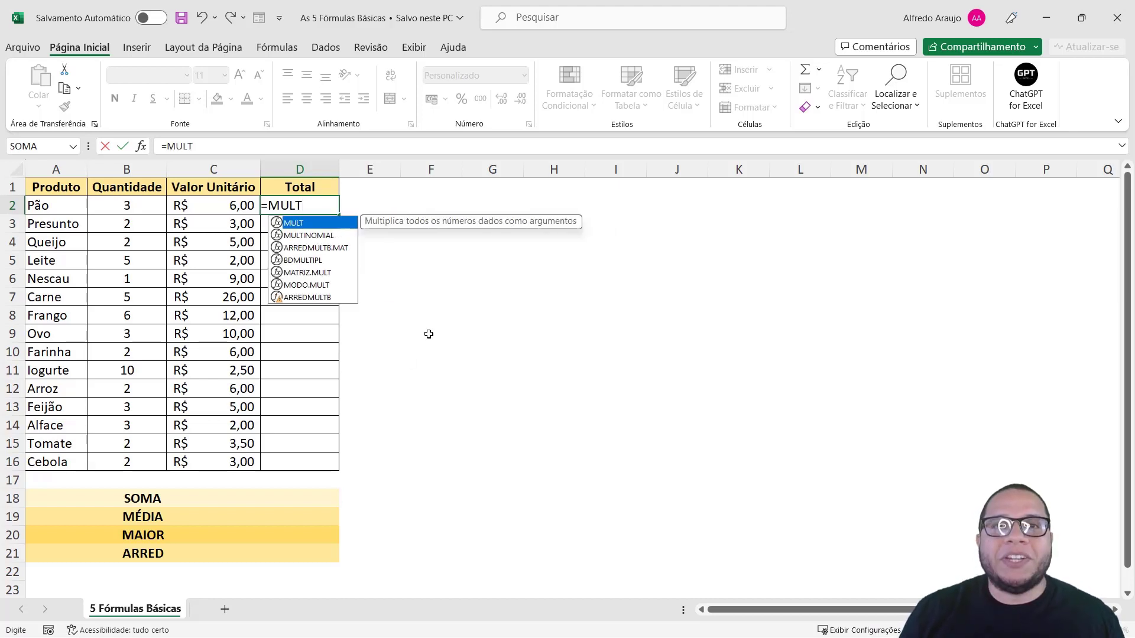
pyautogui.write('(')
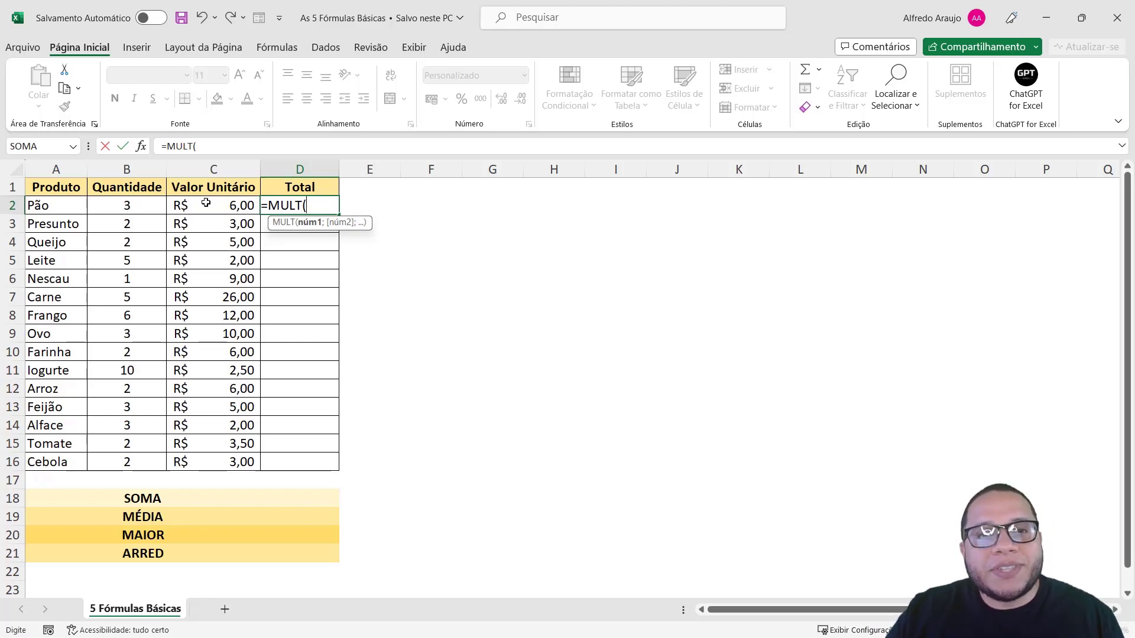
pyautogui.click(131, 206)
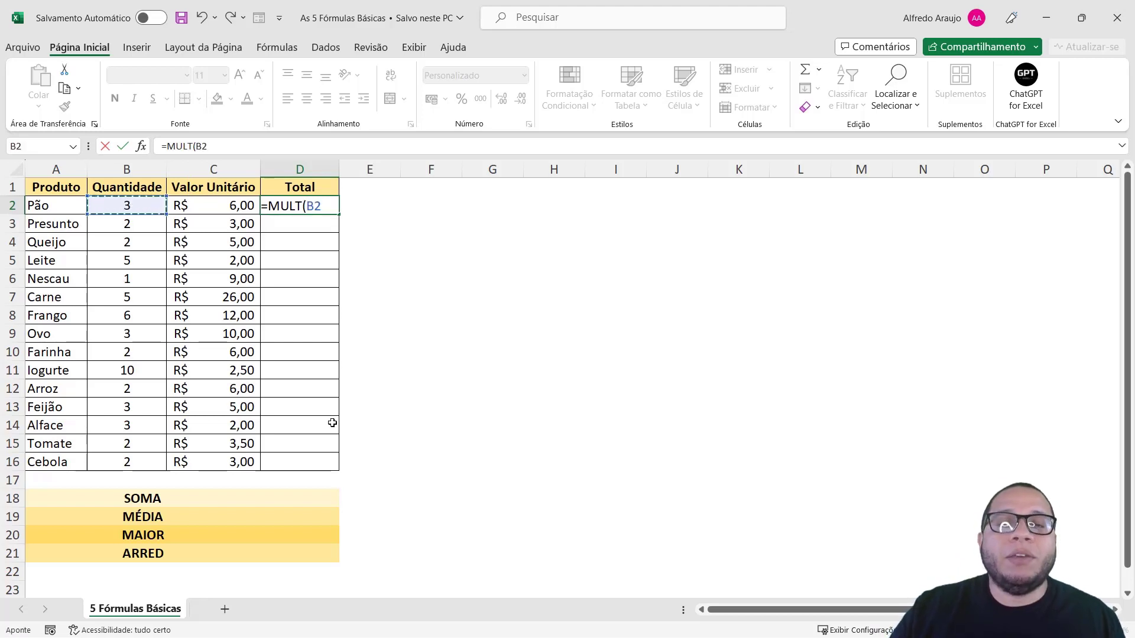
pyautogui.write(';')
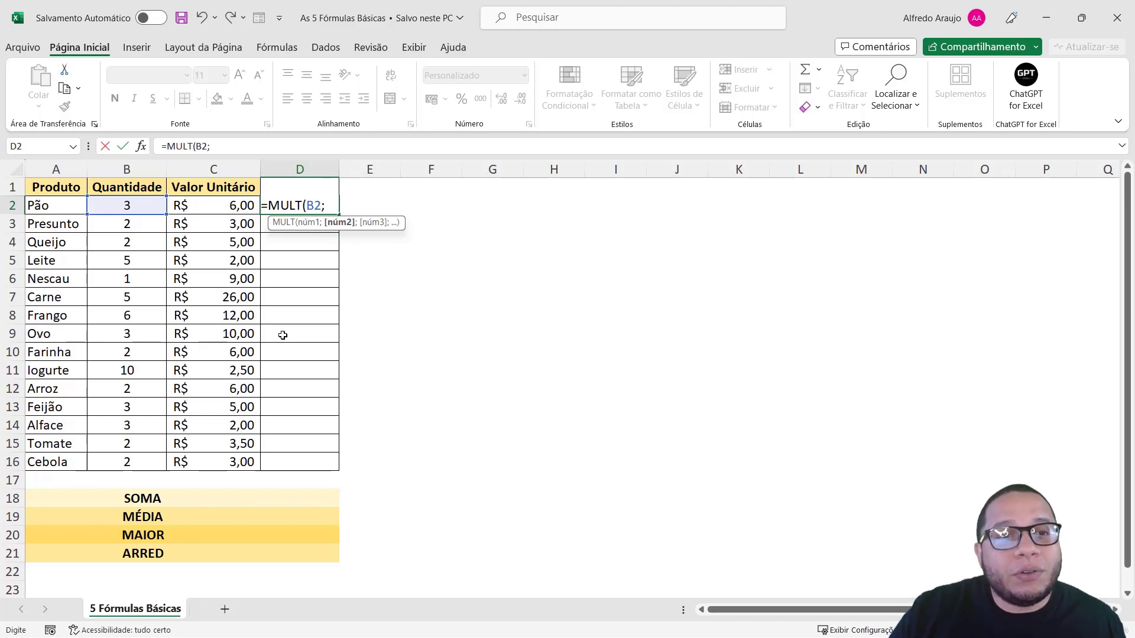
pyautogui.click(239, 208)
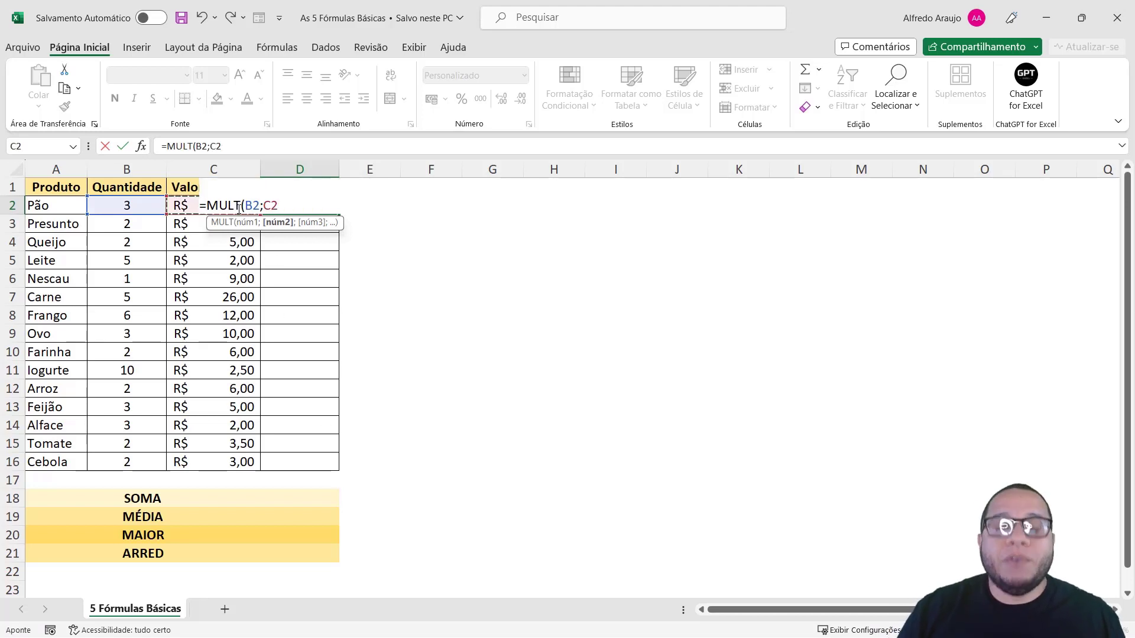
pyautogui.write(')')
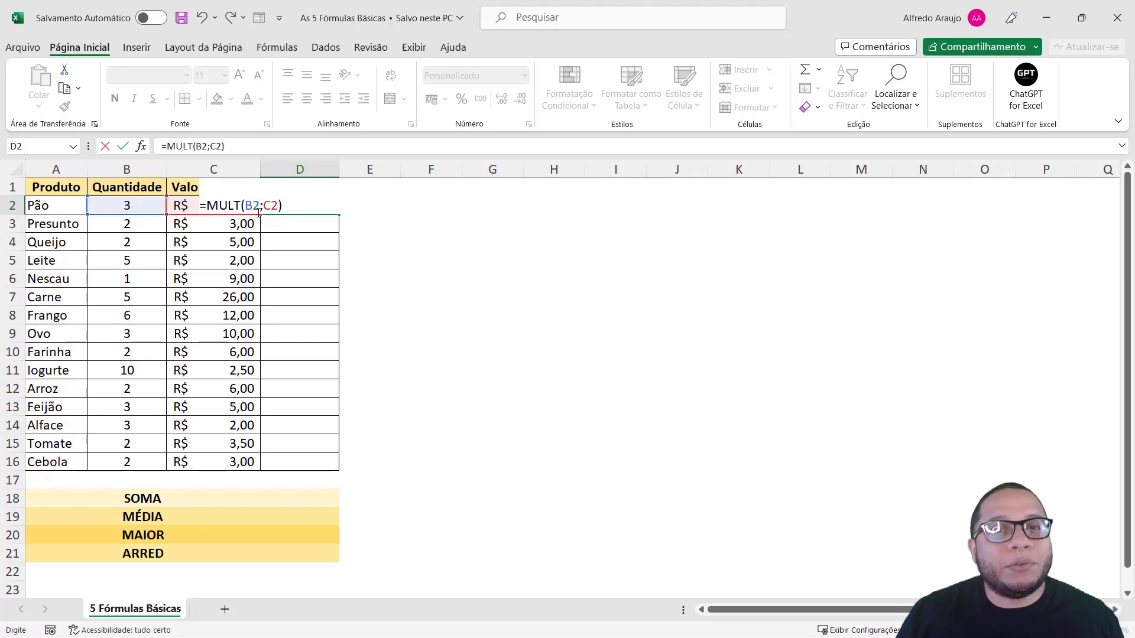
pyautogui.press('Return')
# - Inspect the formula in D2 and trace its first argument, B2, to the matching column, row and cell
pyautogui.press('Up')
pyautogui.press('F2')
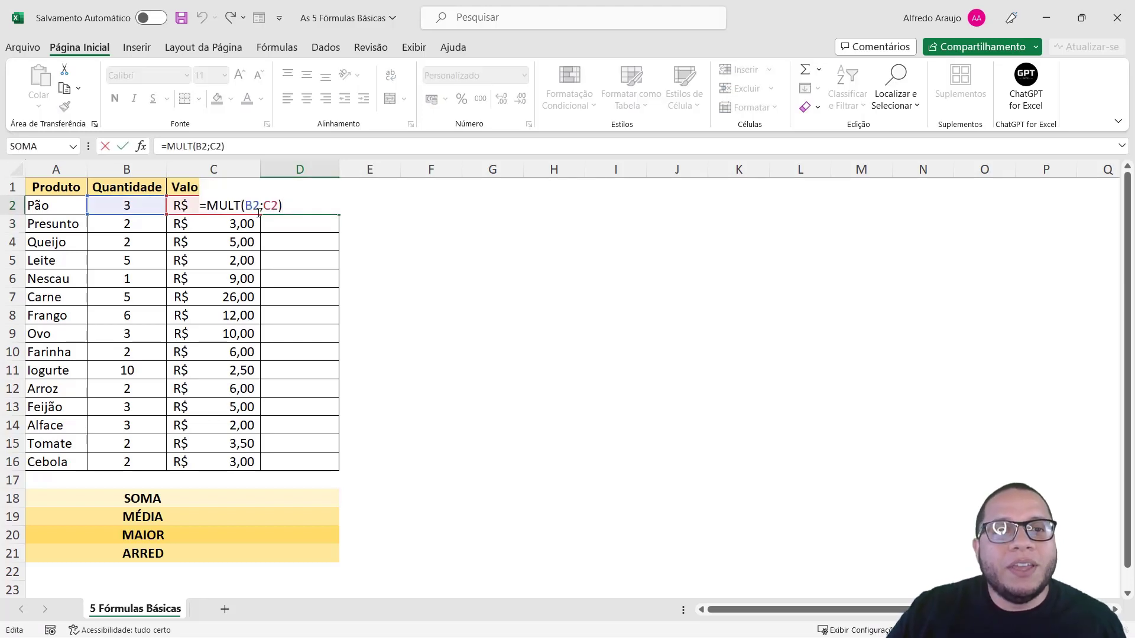
pyautogui.moveTo(245, 206); pyautogui.dragTo(260, 206)
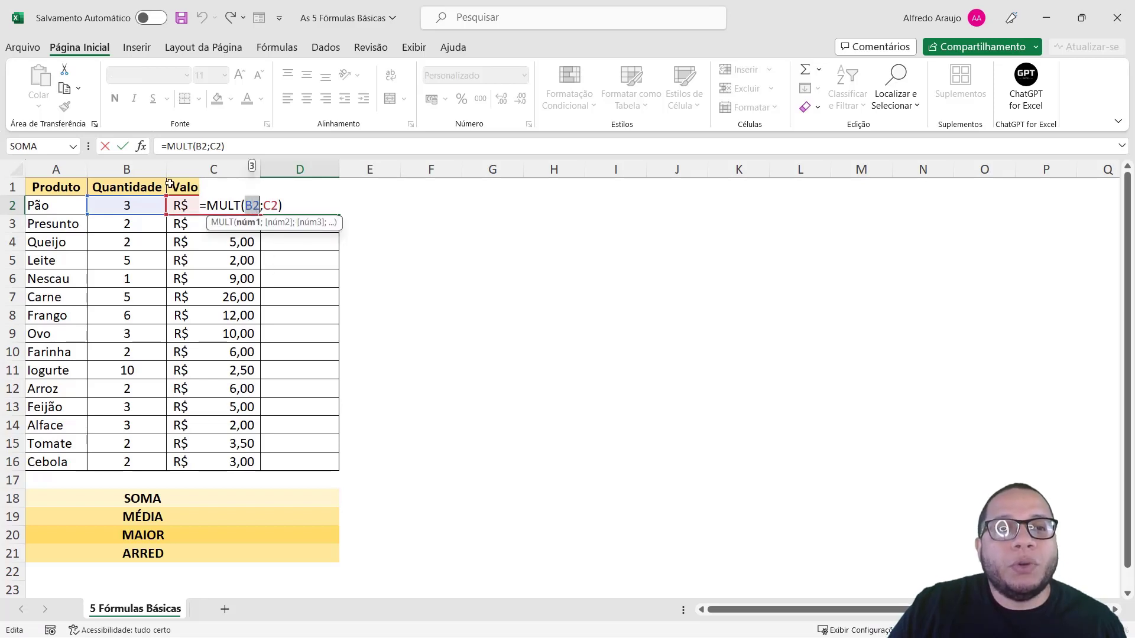
pyautogui.press('Escape')
pyautogui.click(124, 205)
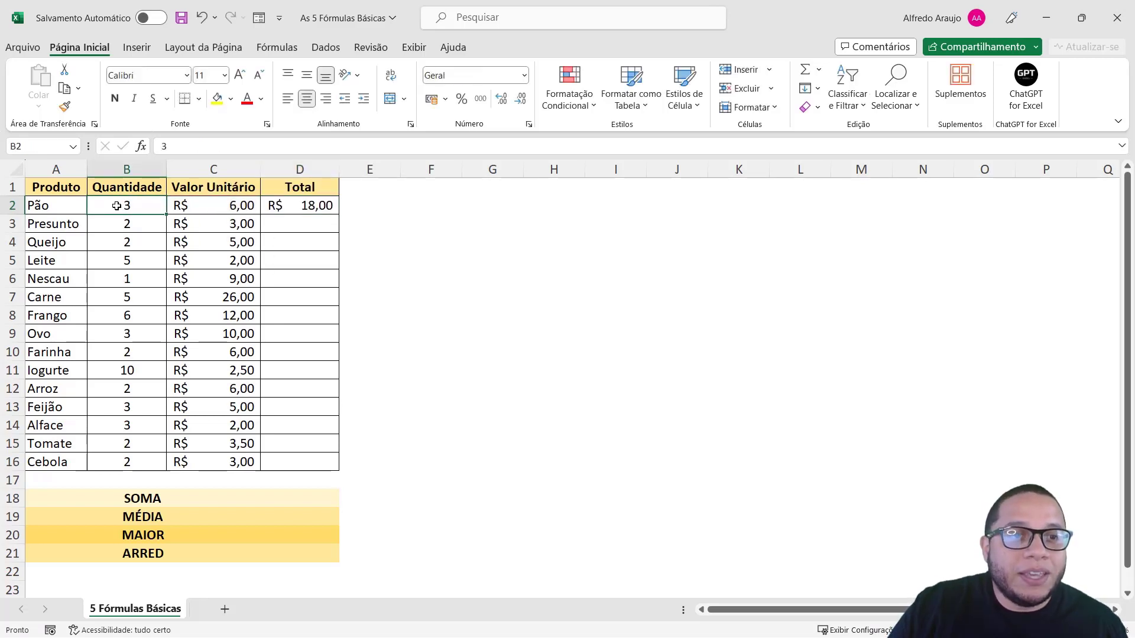
pyautogui.click(135, 168)
pyautogui.click(12, 205)
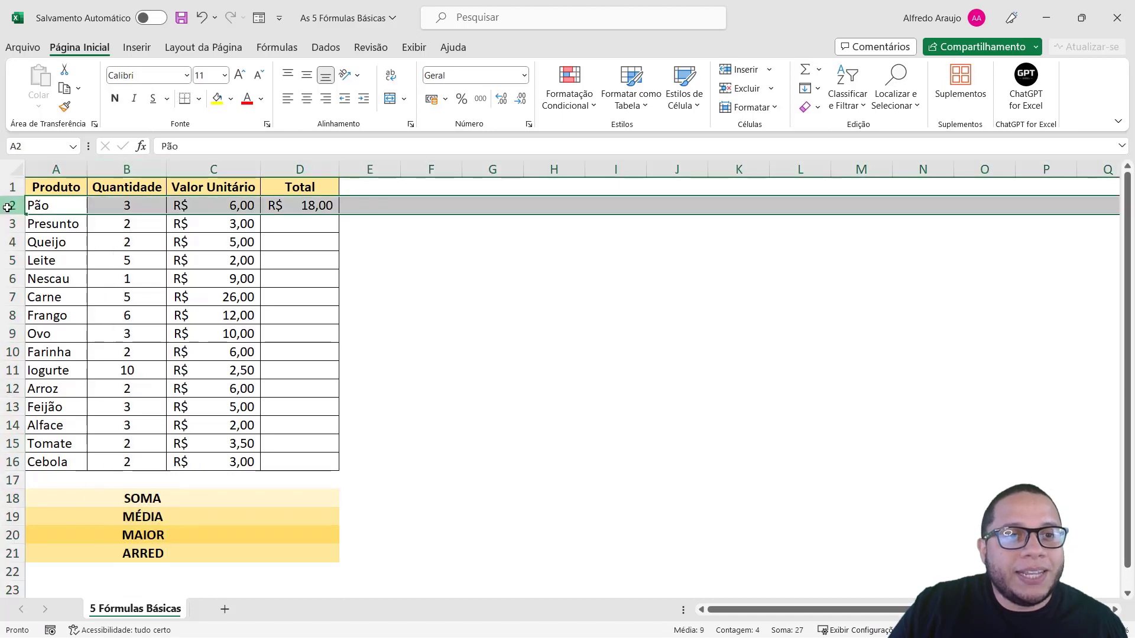
pyautogui.click(117, 201)
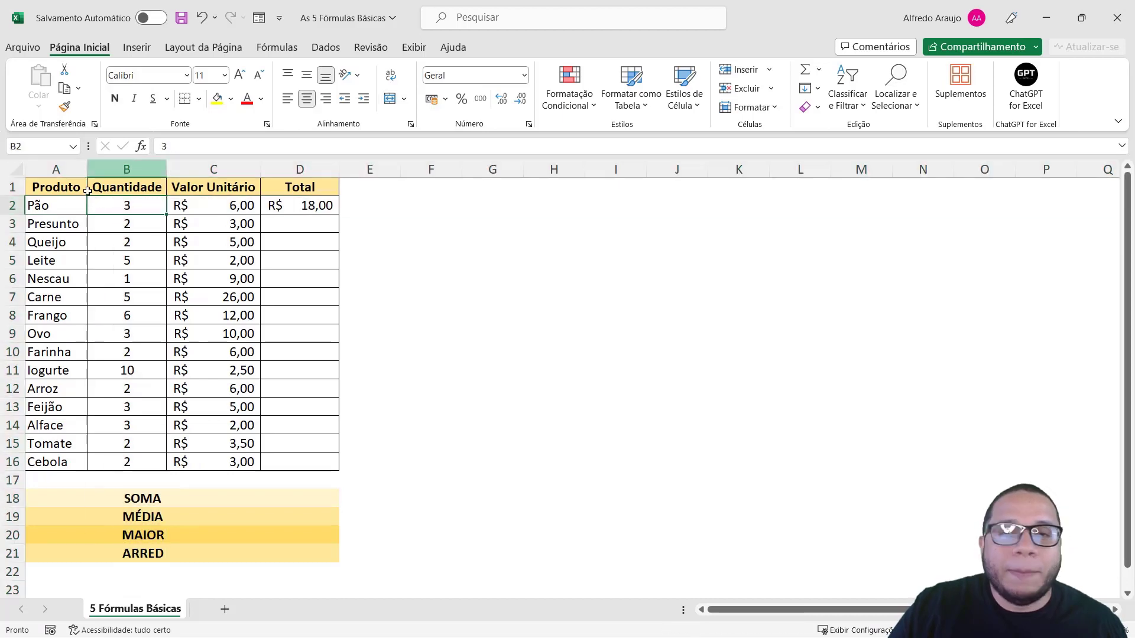
# - Trace the second argument, C2, of the Pão total formula to its column, row and cell
pyautogui.doubleClick(302, 212)
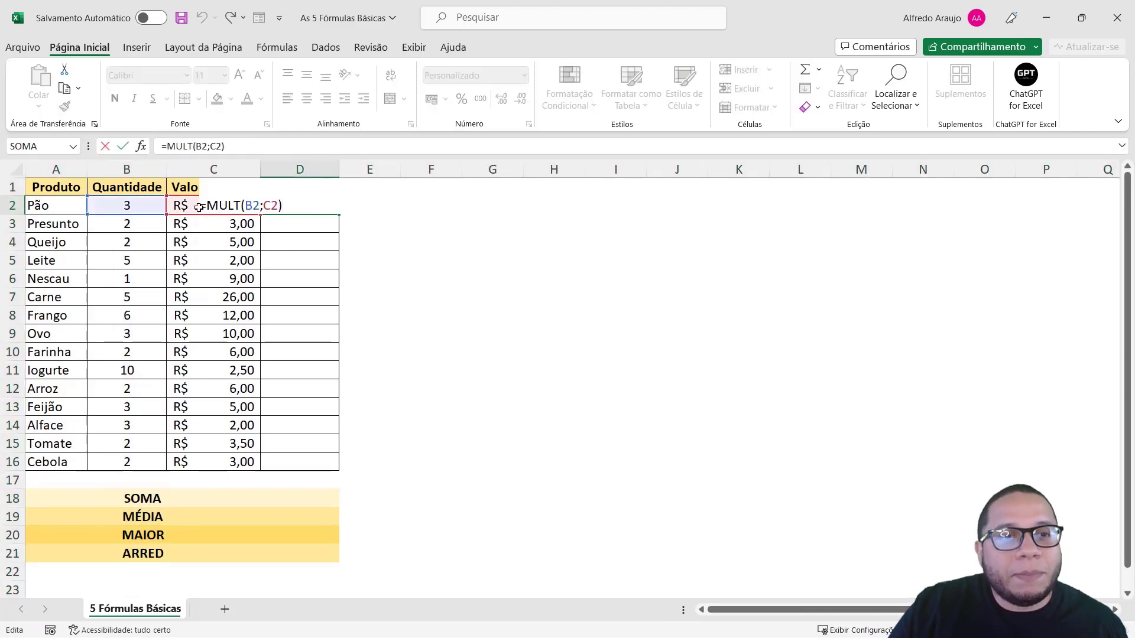
pyautogui.click(152, 203)
pyautogui.click(203, 203)
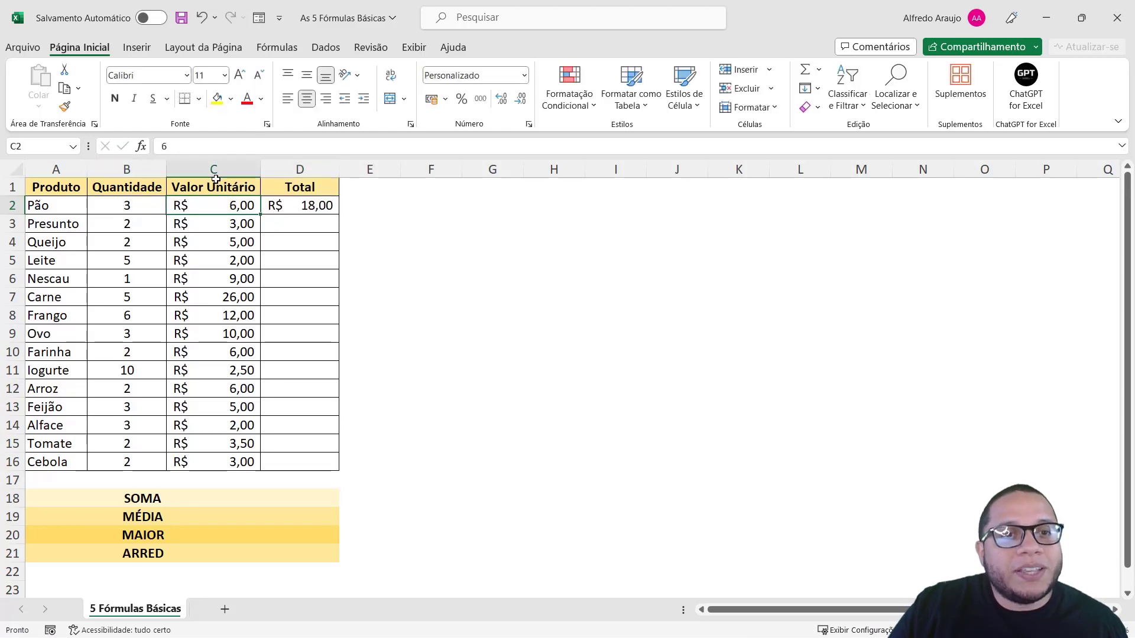
pyautogui.click(211, 168)
pyautogui.click(12, 205)
pyautogui.click(232, 205)
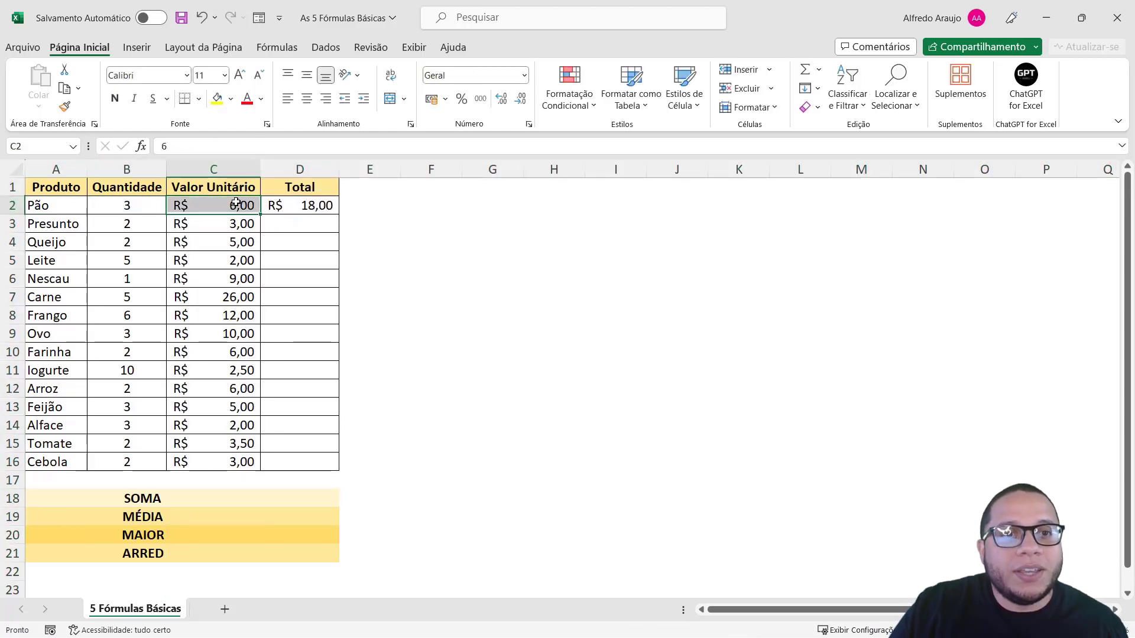
pyautogui.click(305, 208)
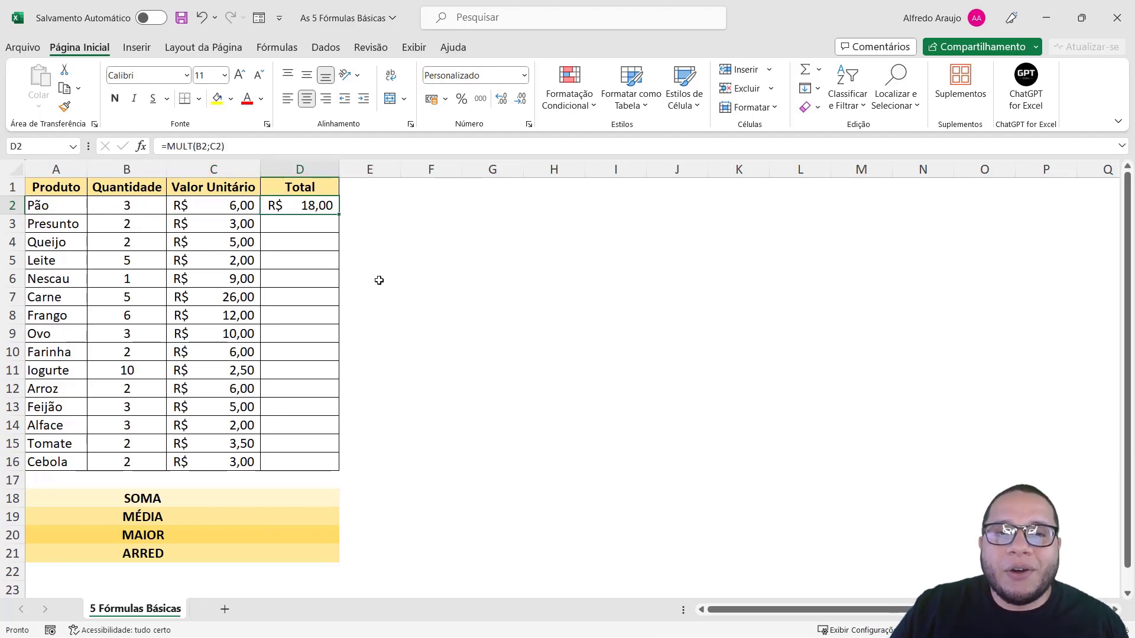
# - Fill the multiplication formula from D2 down to D16 to calculate the totals of all remaining products
pyautogui.moveTo(305, 225); pyautogui.dragTo(332, 462)
pyautogui.click(309, 221)
pyautogui.click(305, 206)
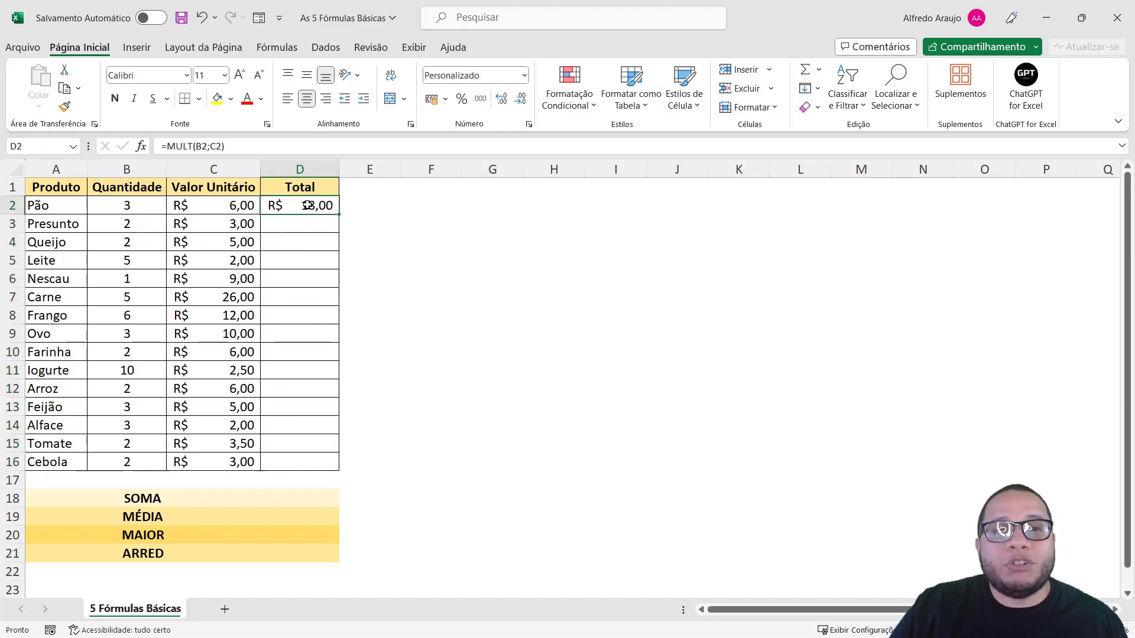
pyautogui.moveTo(76, 209); pyautogui.dragTo(276, 205)
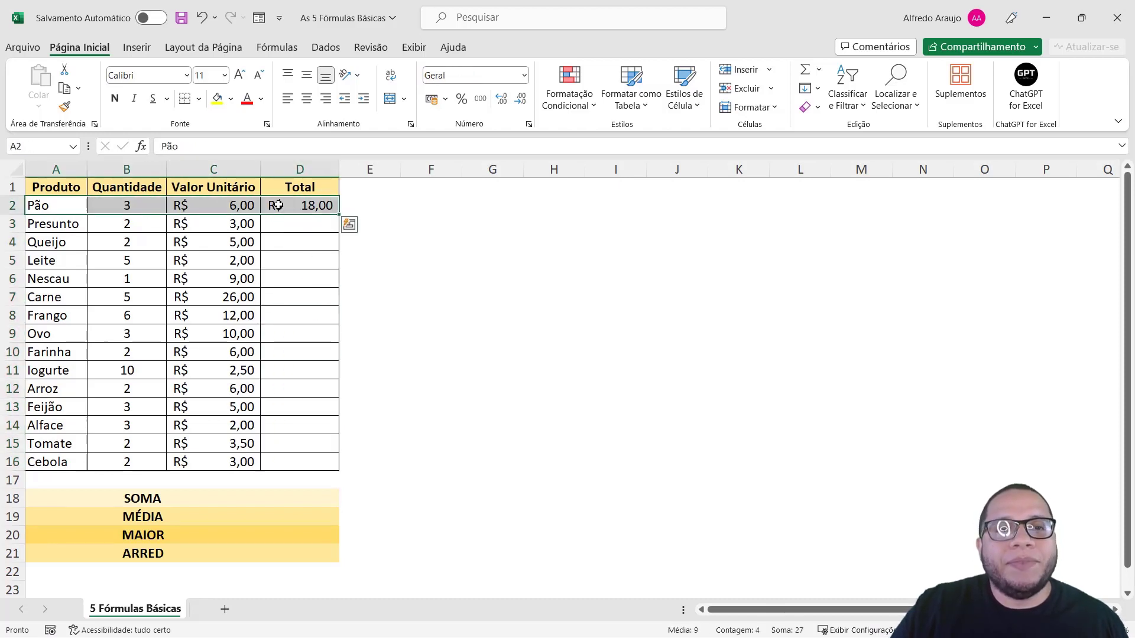
pyautogui.click(283, 208)
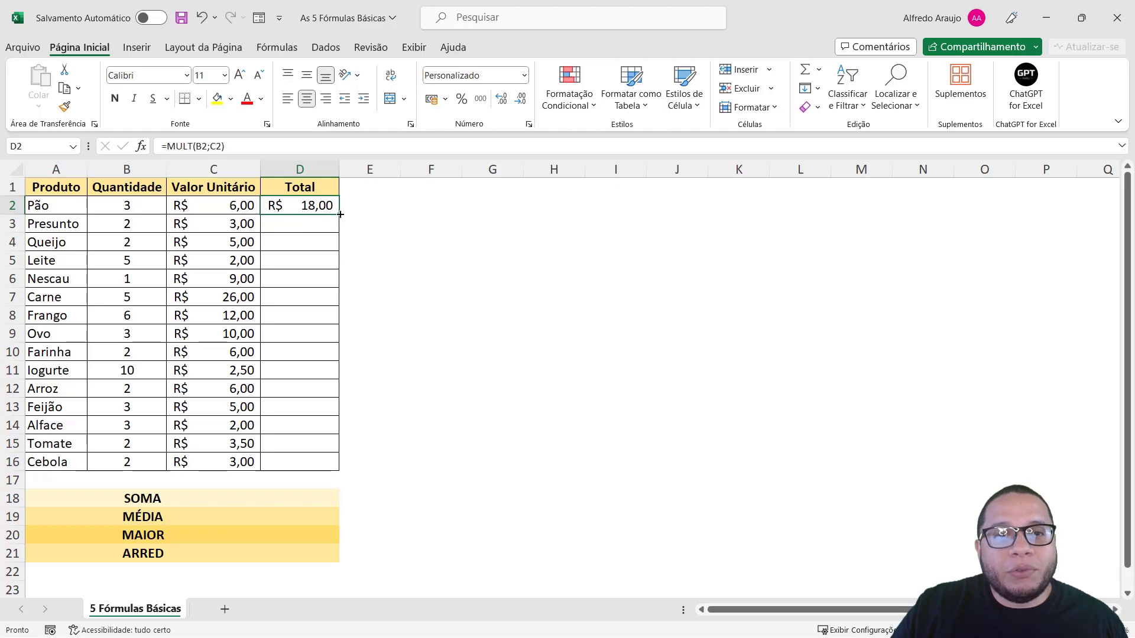
pyautogui.moveTo(341, 215); pyautogui.dragTo(340, 470)
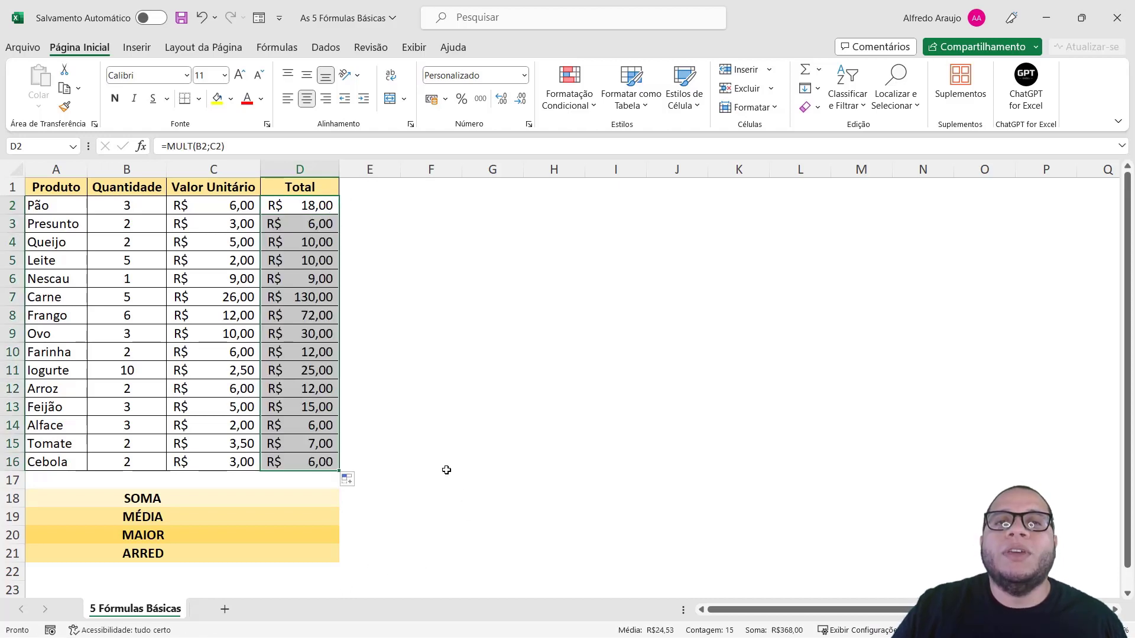
# - Check which cells the total formulas in D2, D3 and D4 refer to
pyautogui.doubleClick(307, 204)
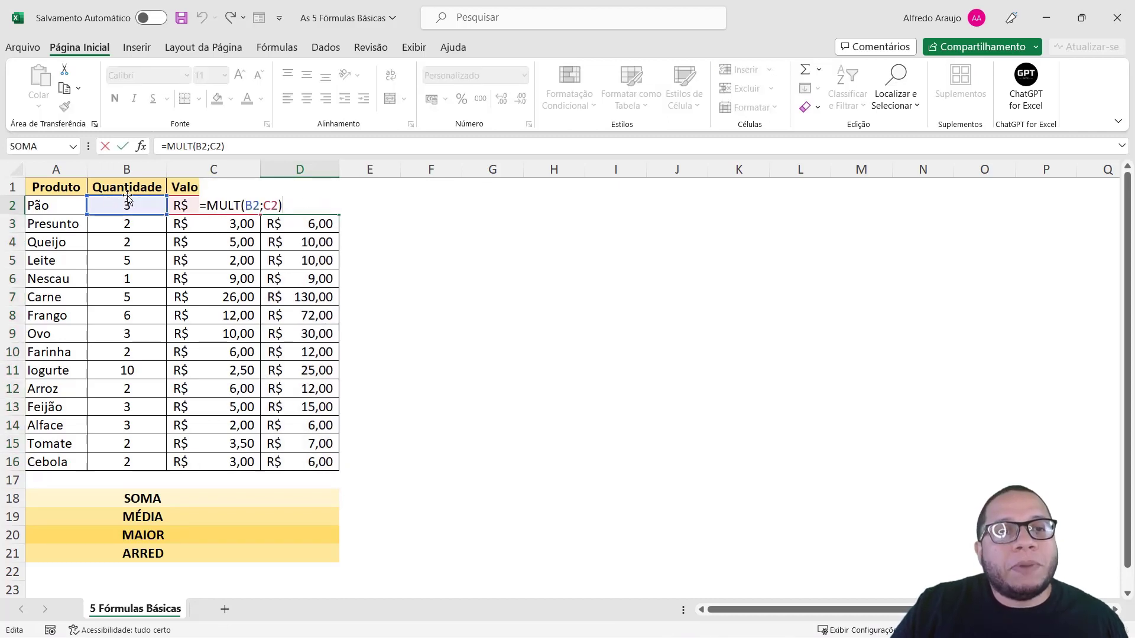
pyautogui.hotkey('ctrl', 'Return')
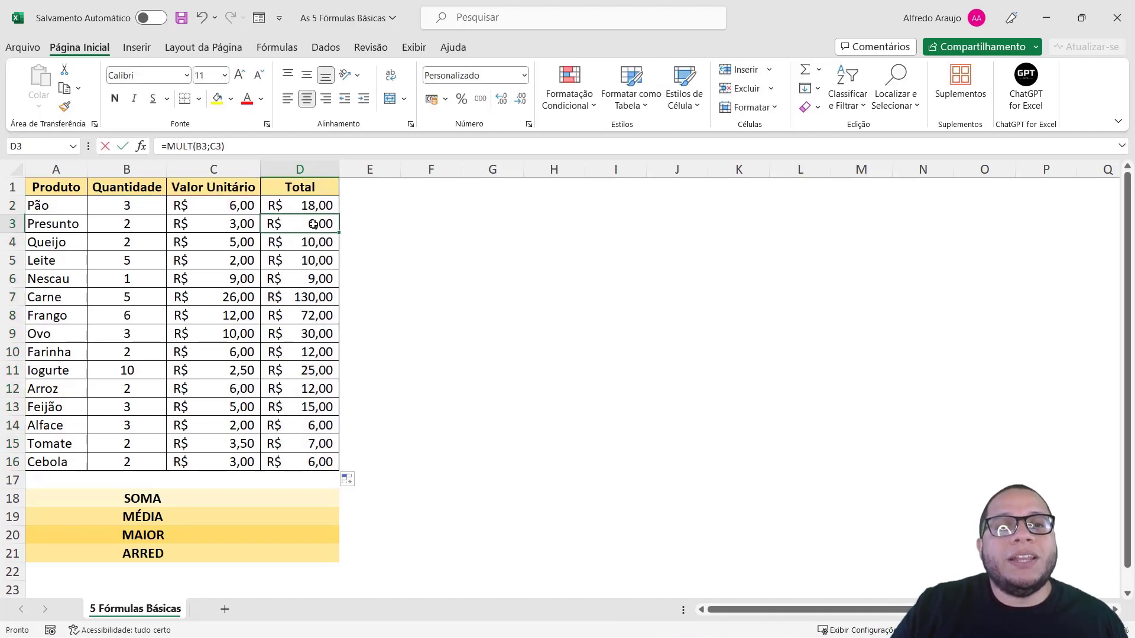
pyautogui.doubleClick(322, 223)
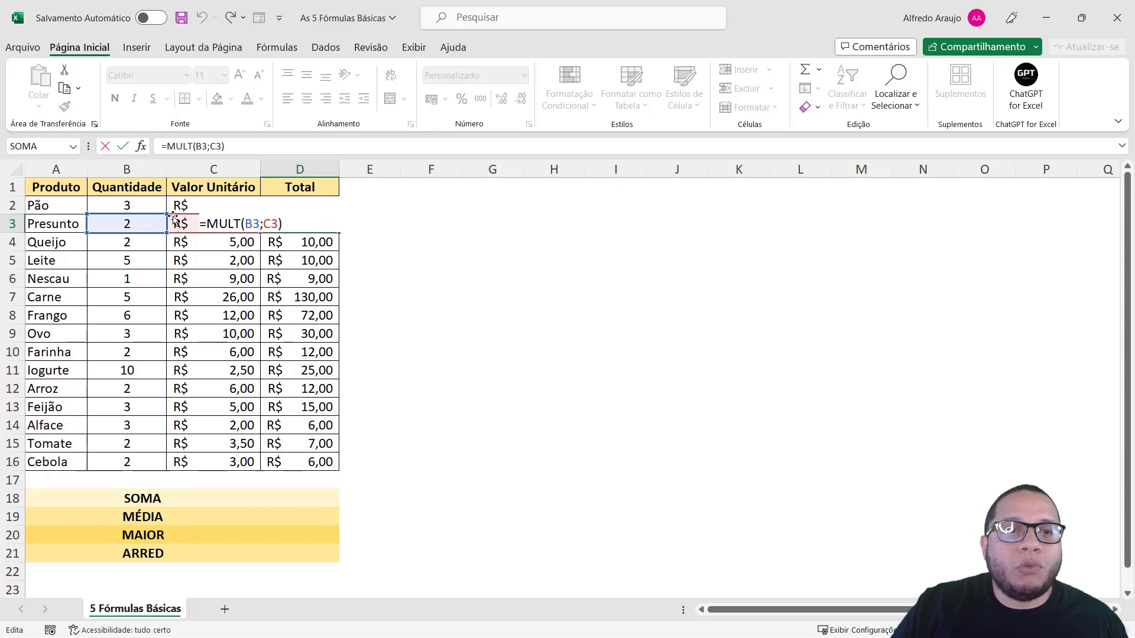
pyautogui.hotkey('ctrl', 'Return')
pyautogui.click(290, 241)
pyautogui.doubleClick(291, 241)
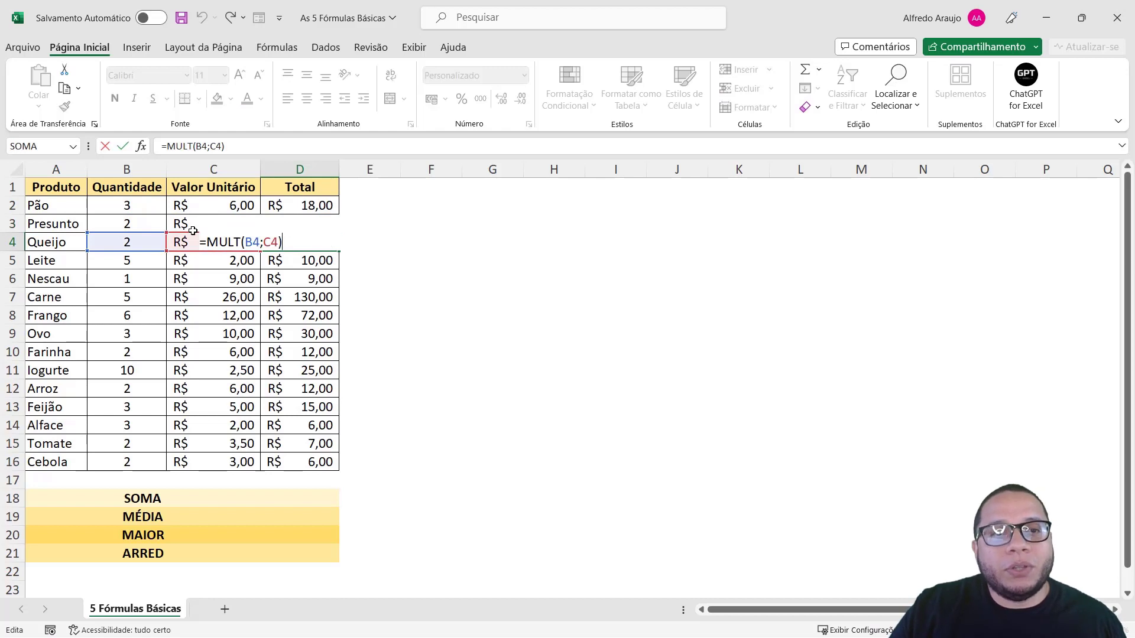
pyautogui.hotkey('ctrl', 'Return')
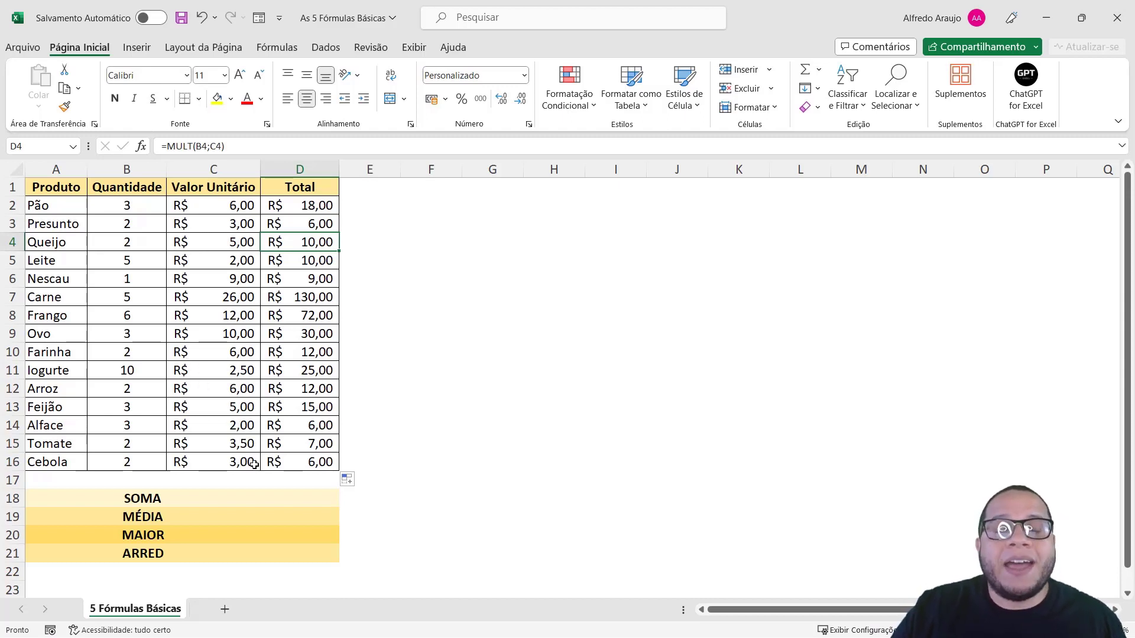
# - Calculate the sum of all product totals in D18 using =SOMA(D2:D16)
pyautogui.click(283, 502)
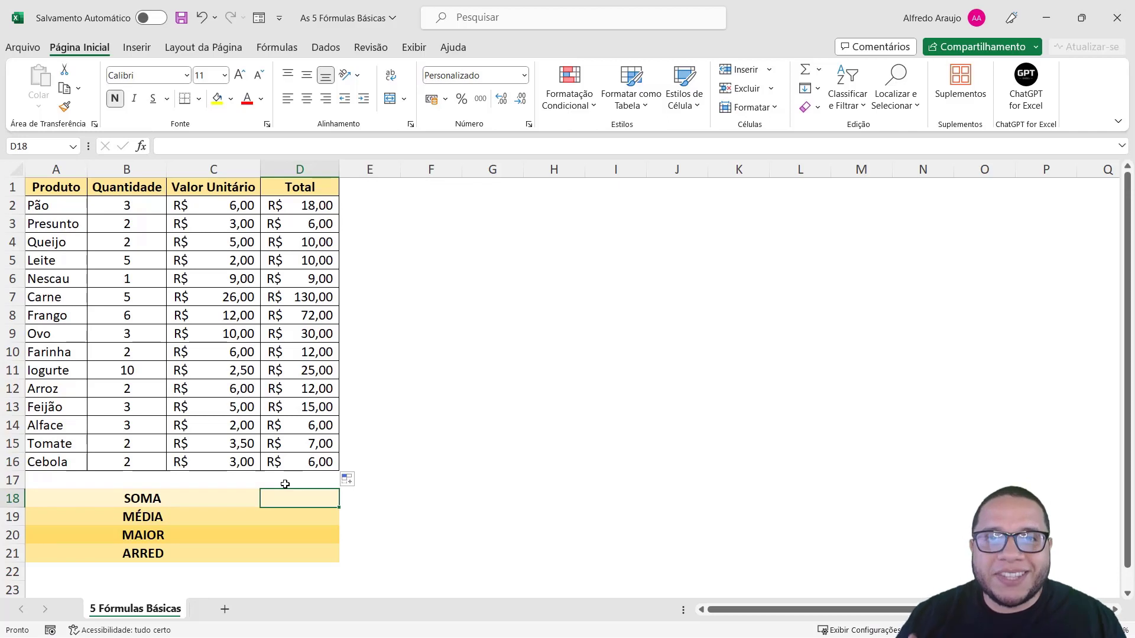
pyautogui.write('=SOMA')
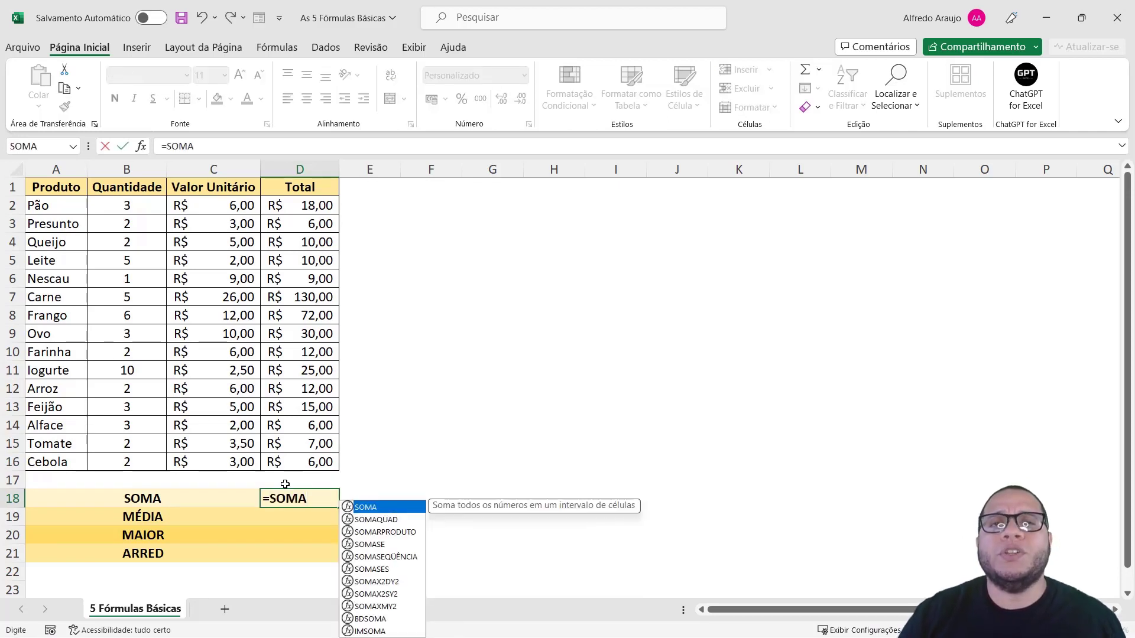
pyautogui.press('Escape')
pyautogui.press('Escape')
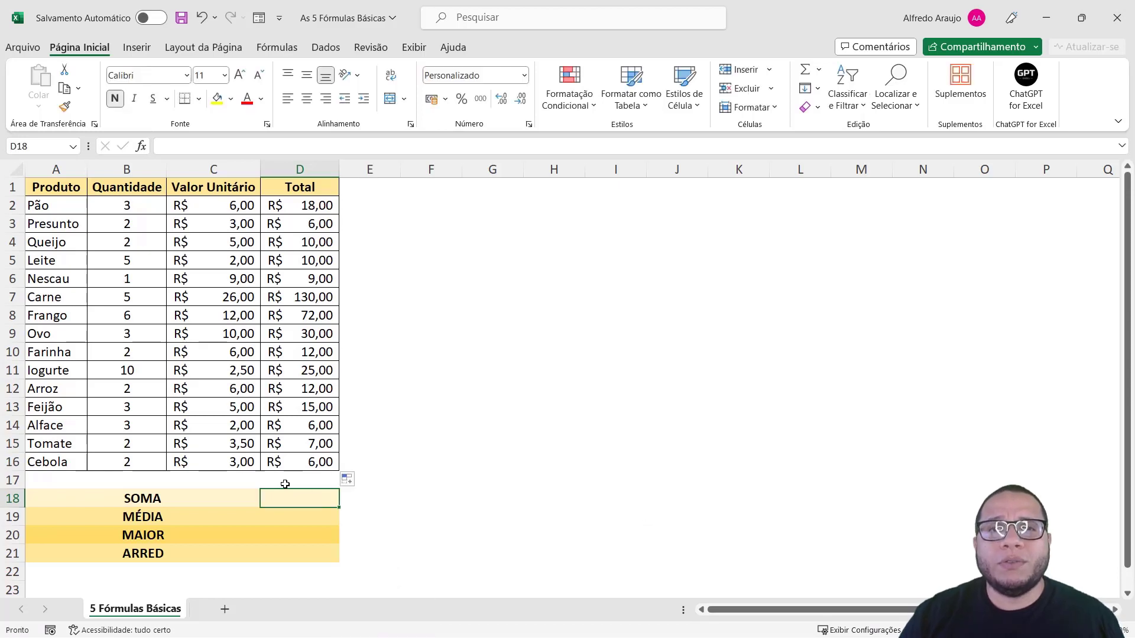
pyautogui.write('=SOMA')
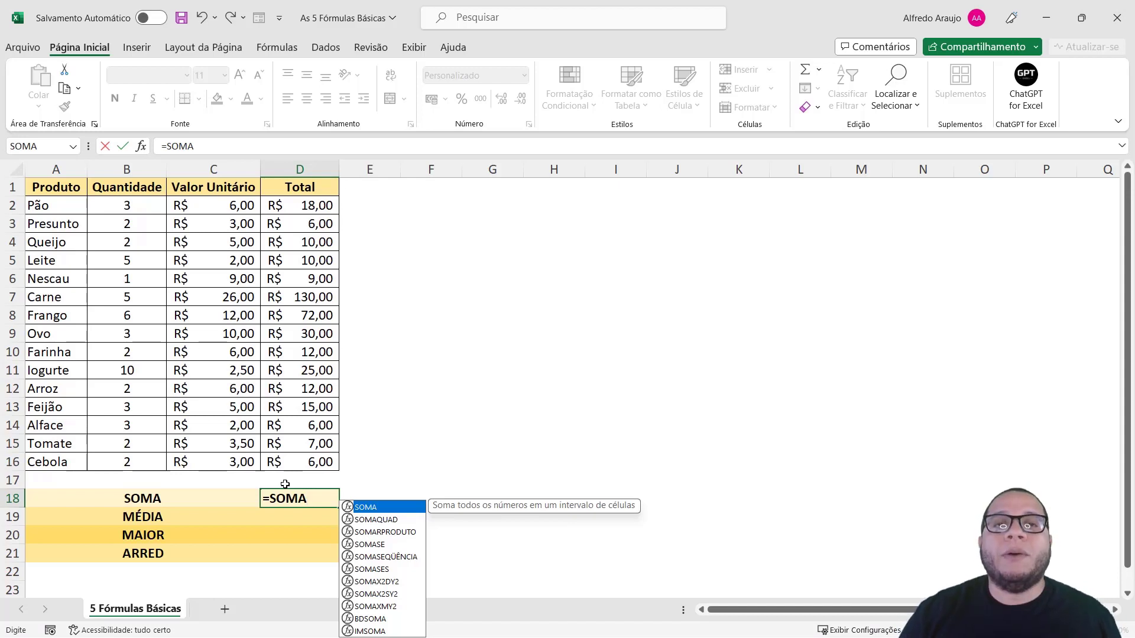
pyautogui.write('(')
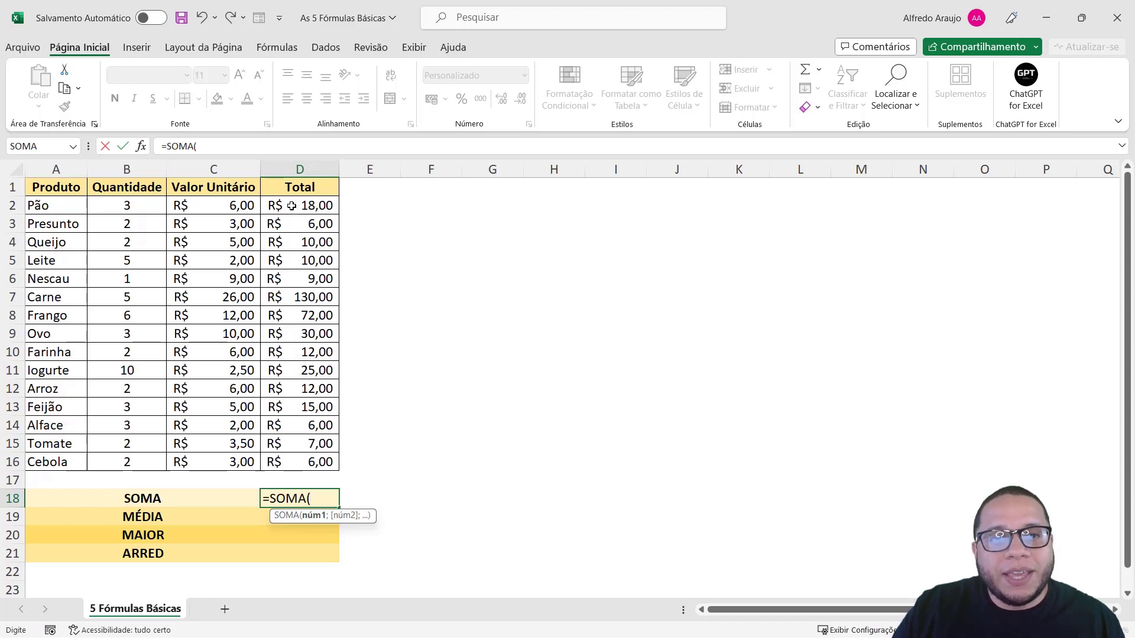
pyautogui.moveTo(292, 205); pyautogui.dragTo(297, 464)
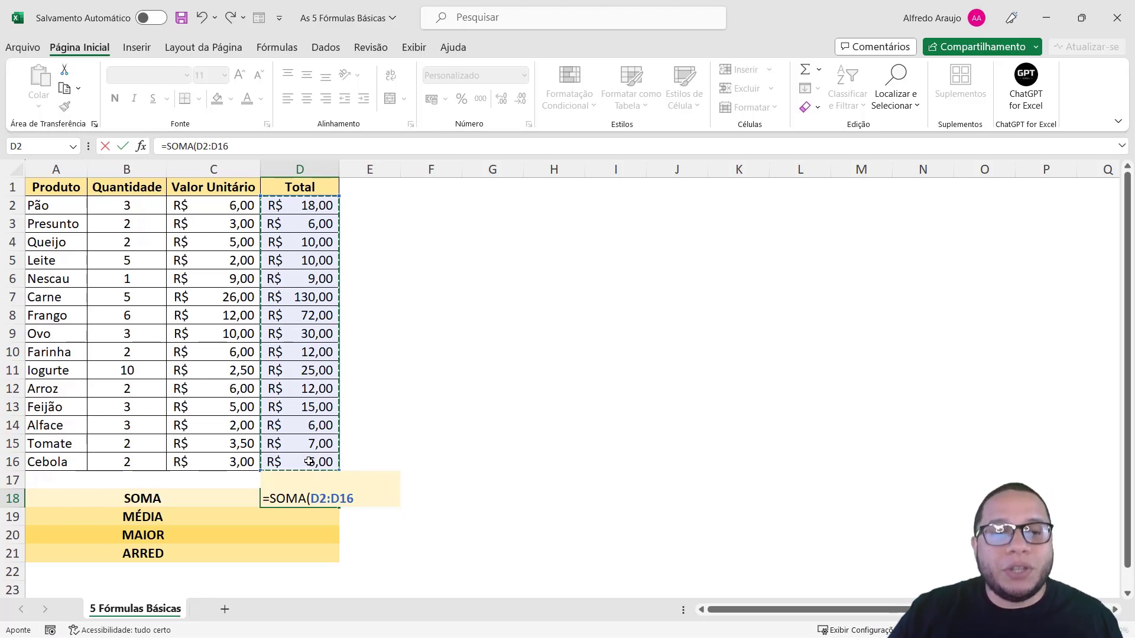
pyautogui.write(')')
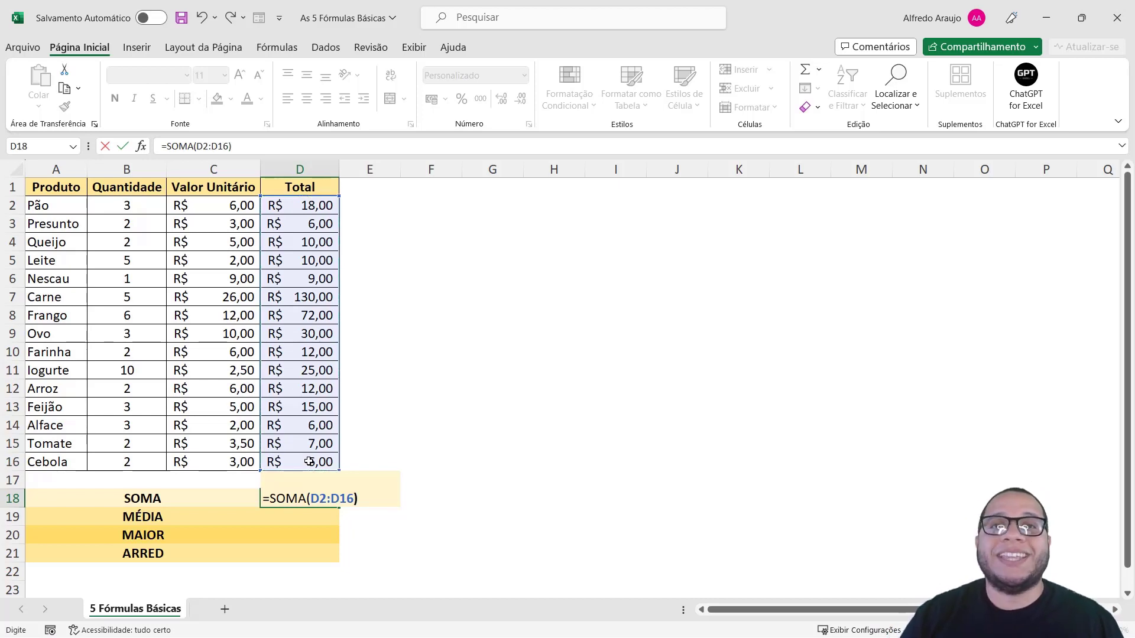
pyautogui.press('Return')
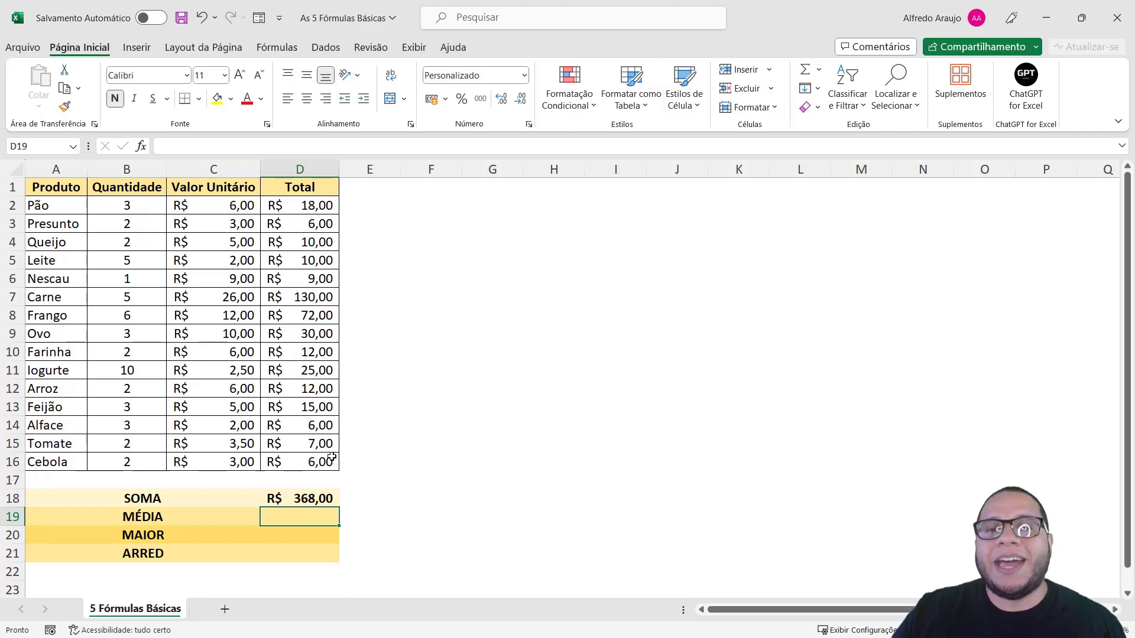
# - Inspect the SOMA formula in D18 and the range it refers to, leaving the formula as it is
pyautogui.click(321, 493)
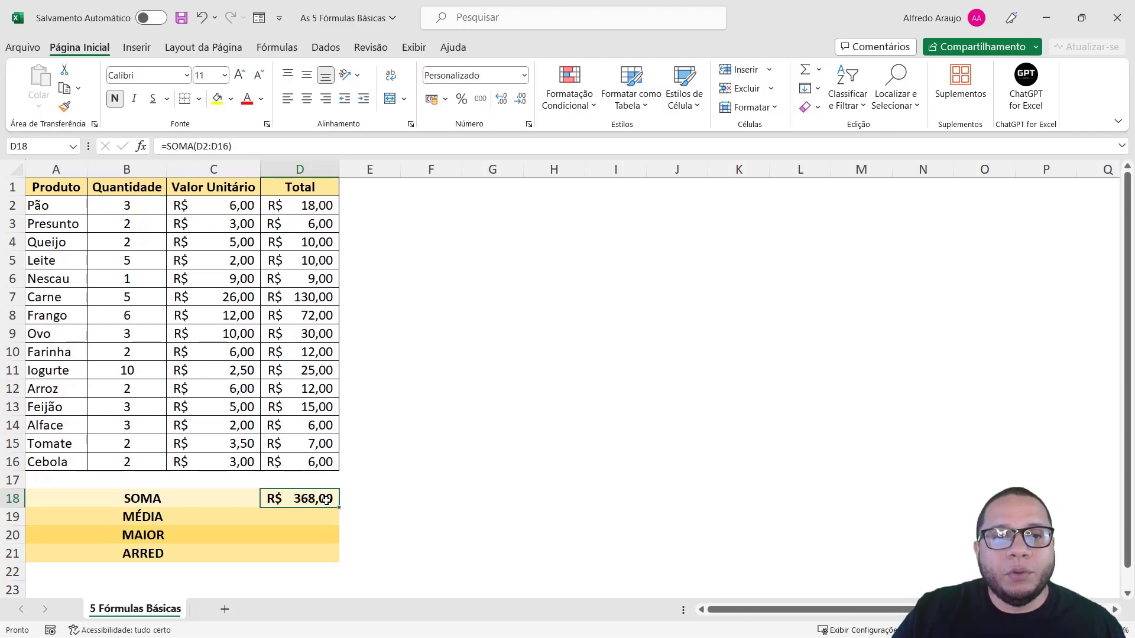
pyautogui.doubleClick(329, 500)
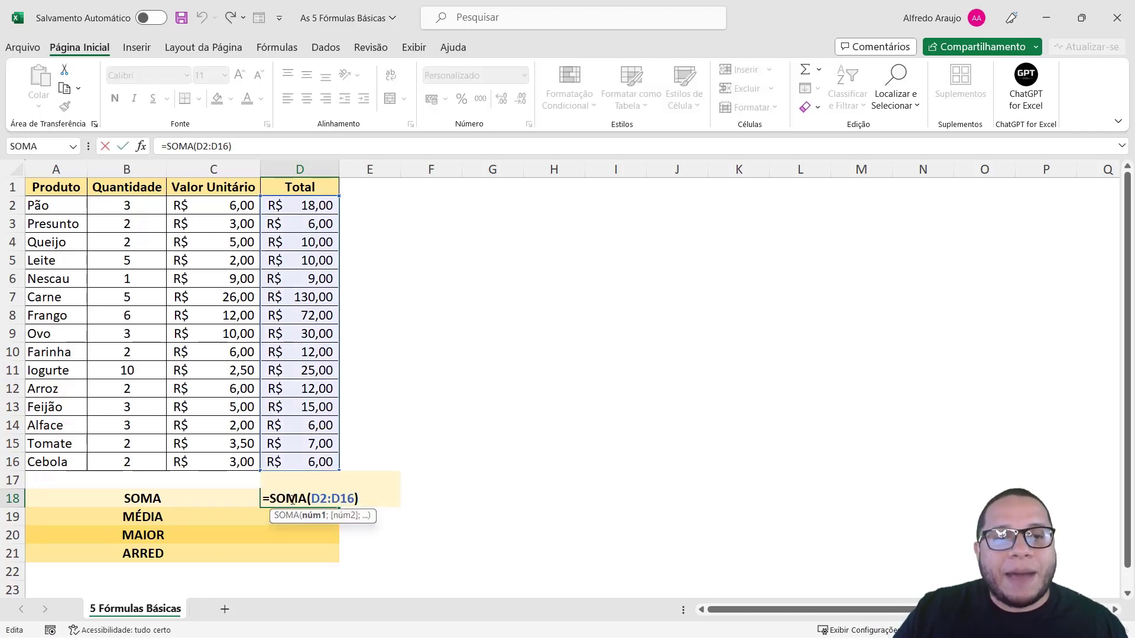
pyautogui.moveTo(274, 498); pyautogui.dragTo(359, 500)
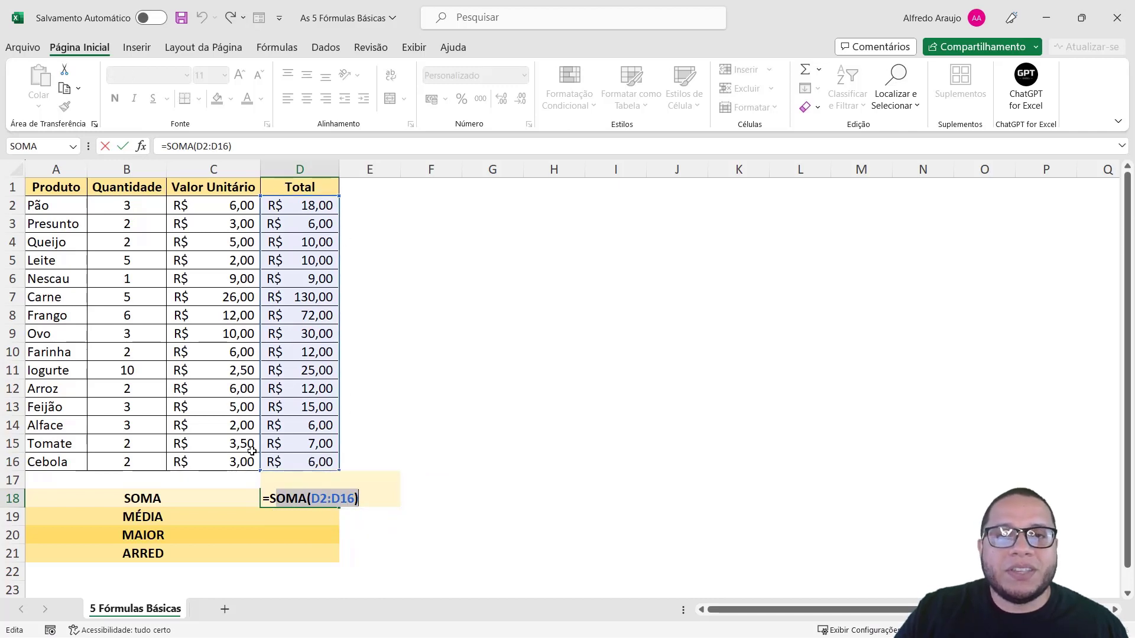
pyautogui.hotkey('ctrl', 'Return')
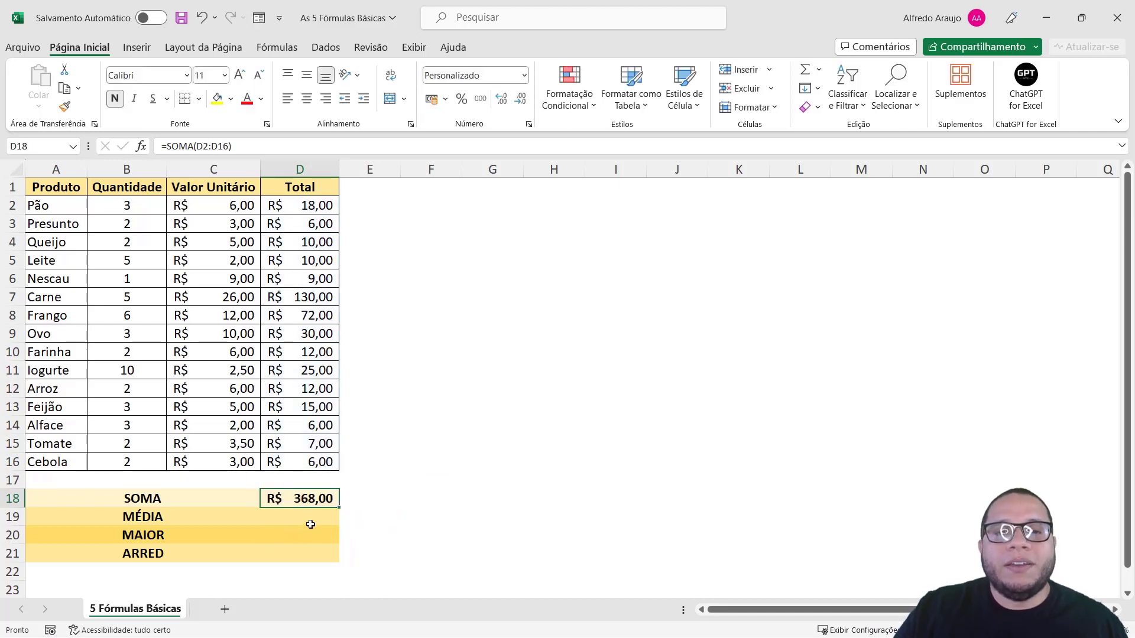
# - Calculate the average of the product totals in D19 using =MÉDIA(D2:D16)
pyautogui.click(310, 521)
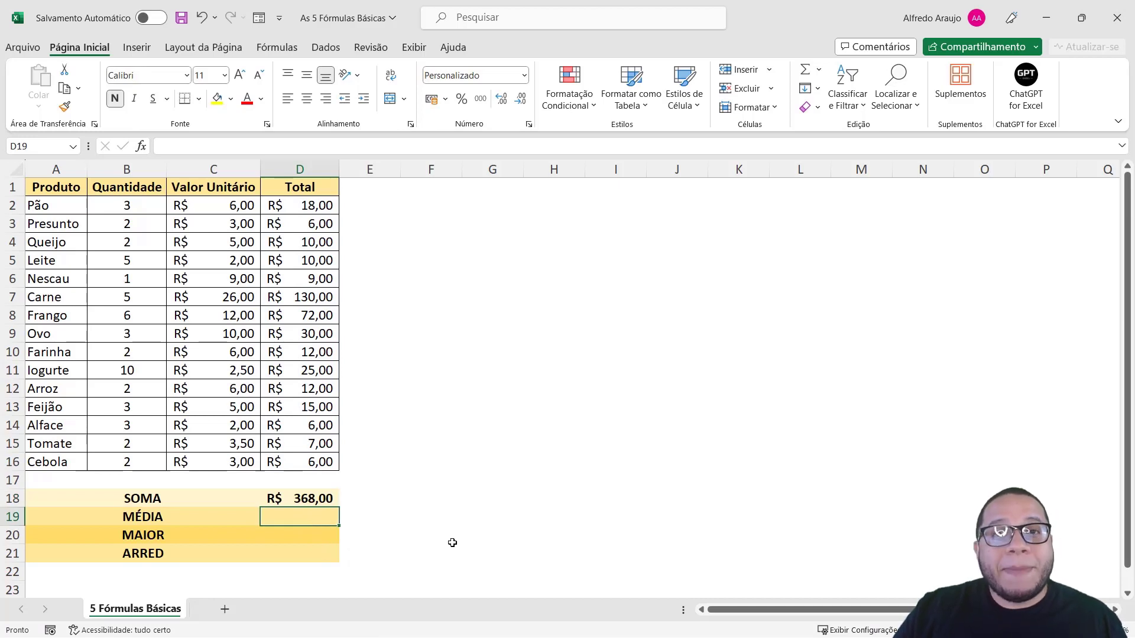
pyautogui.write('=')
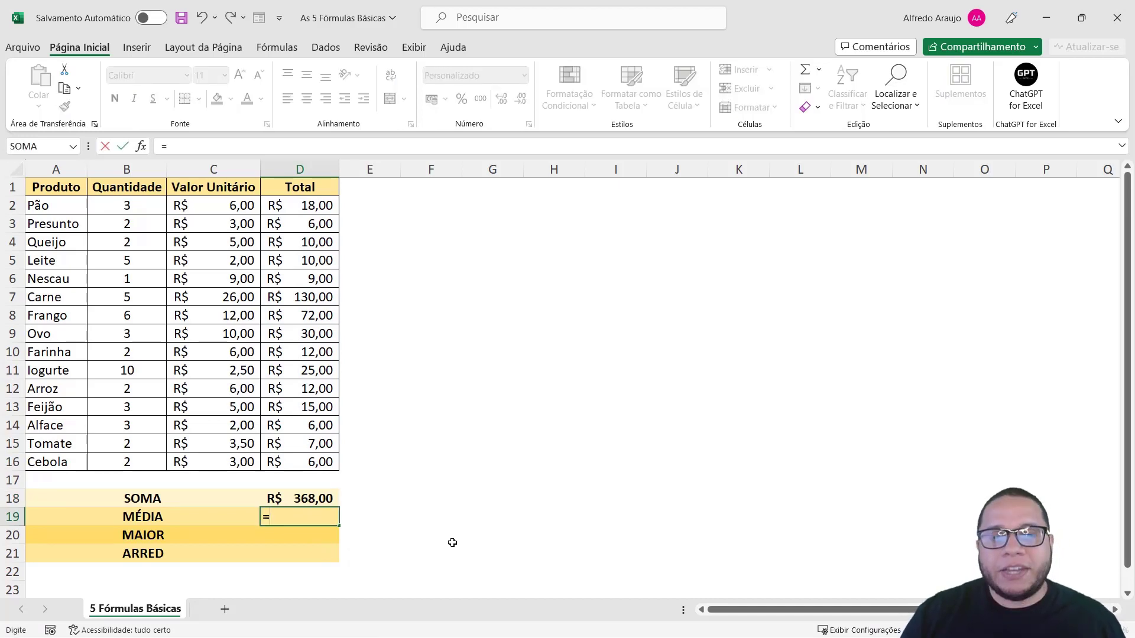
pyautogui.scroll(-2, 452, 543)
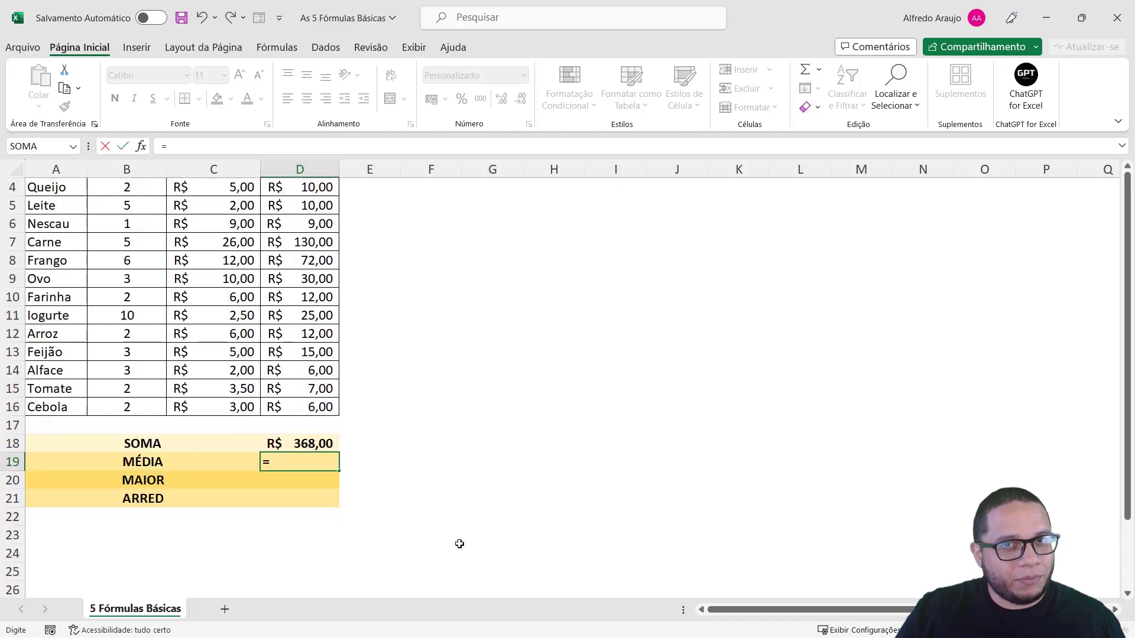
pyautogui.write('MÉDIA(')
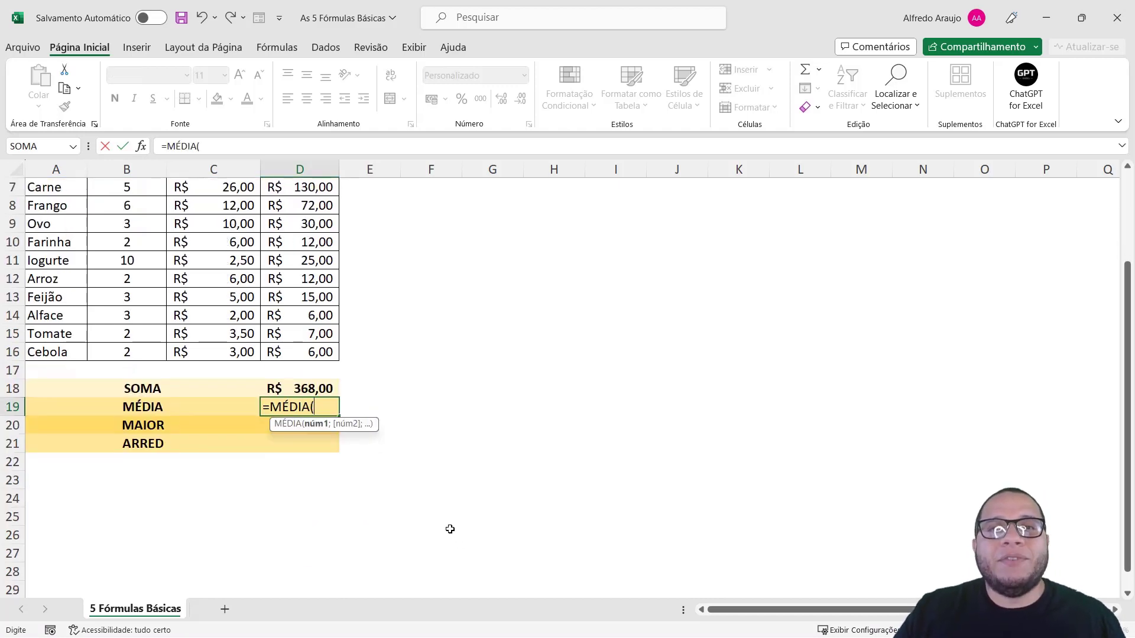
pyautogui.scroll(2, 362, 440)
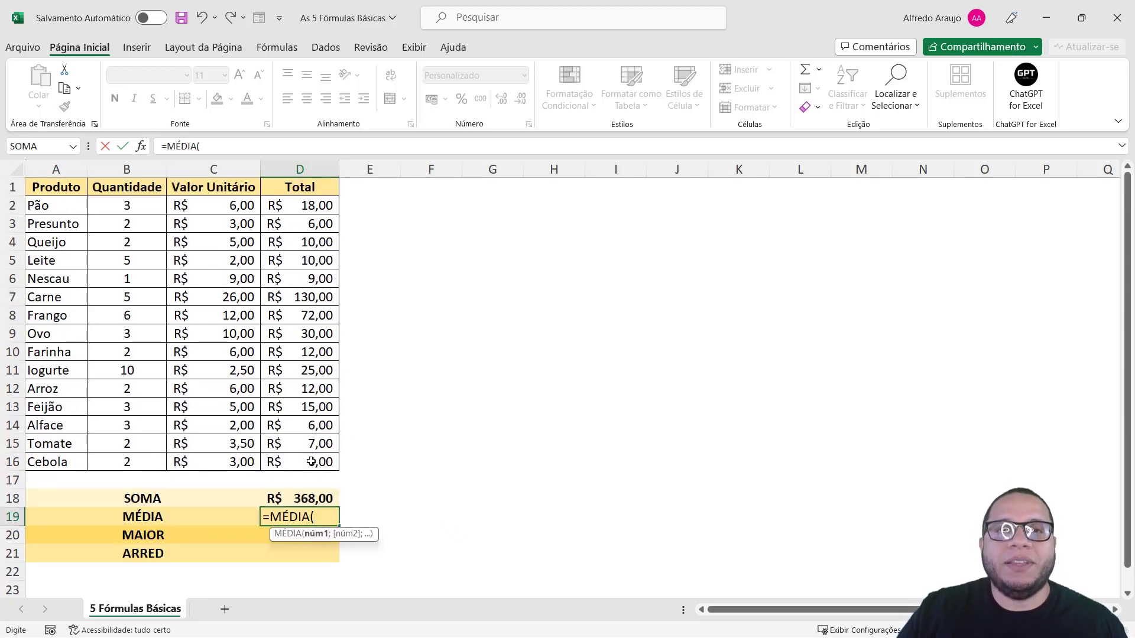
pyautogui.moveTo(295, 203); pyautogui.dragTo(304, 460)
pyautogui.write(')')
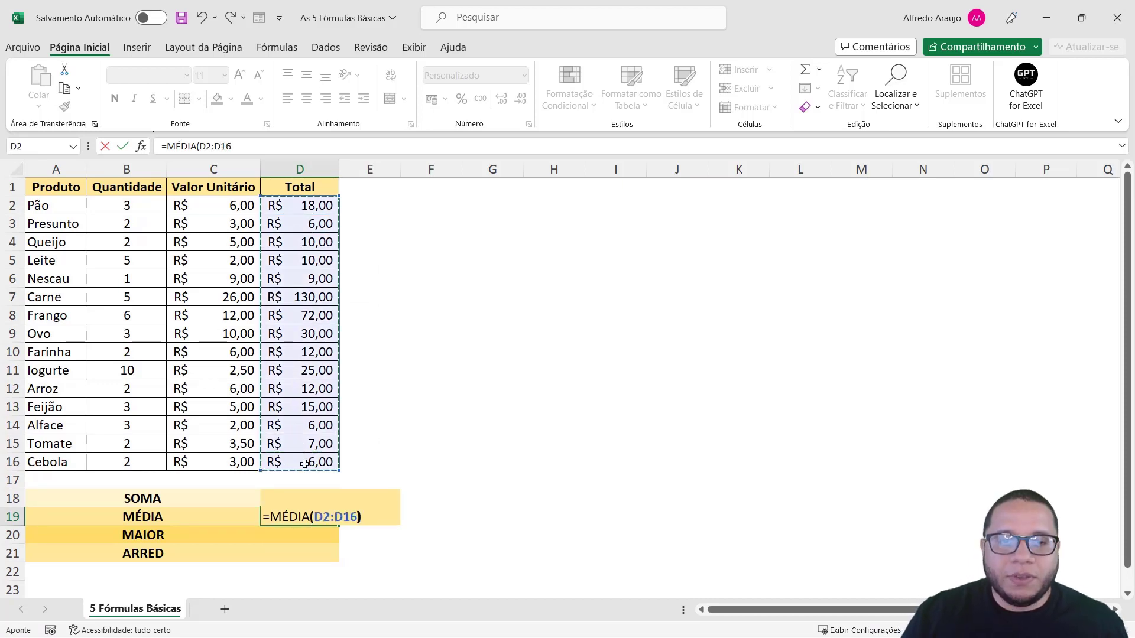
pyautogui.press('Return')
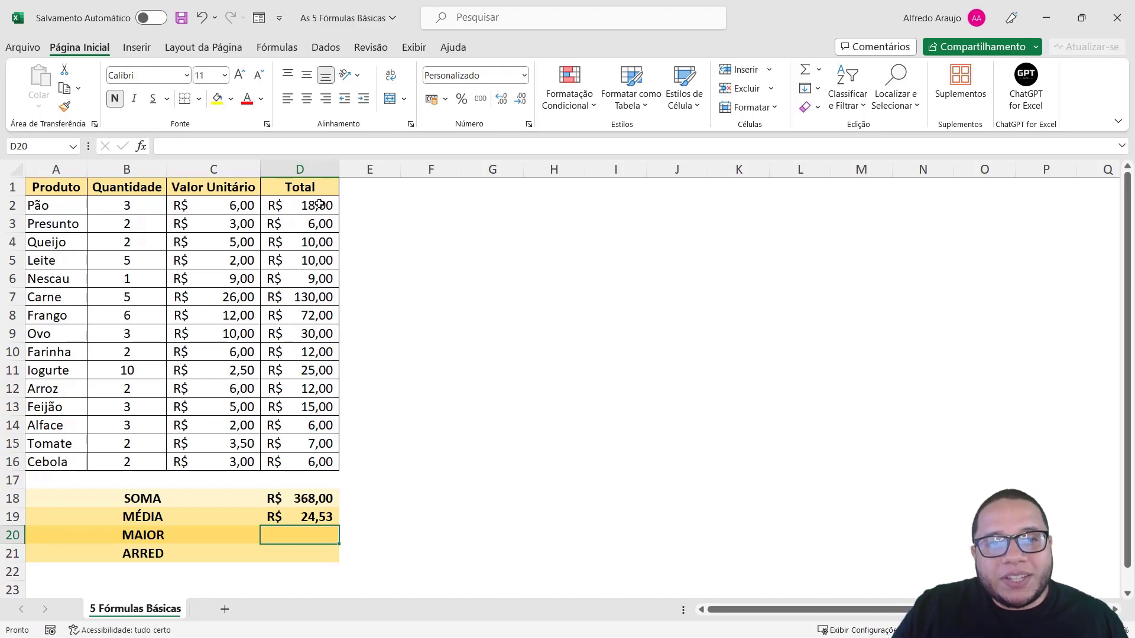
# - Compare individual totals in D2:D16, including those of Frango and Carne, with the average in D19
pyautogui.moveTo(319, 204); pyautogui.dragTo(318, 464)
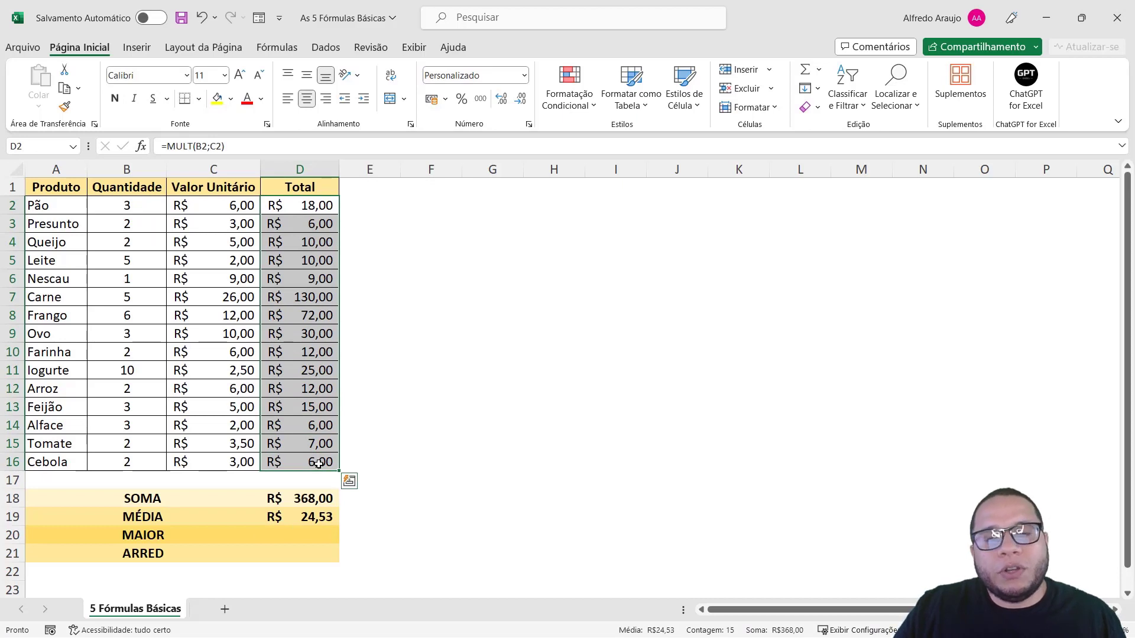
pyautogui.click(319, 205)
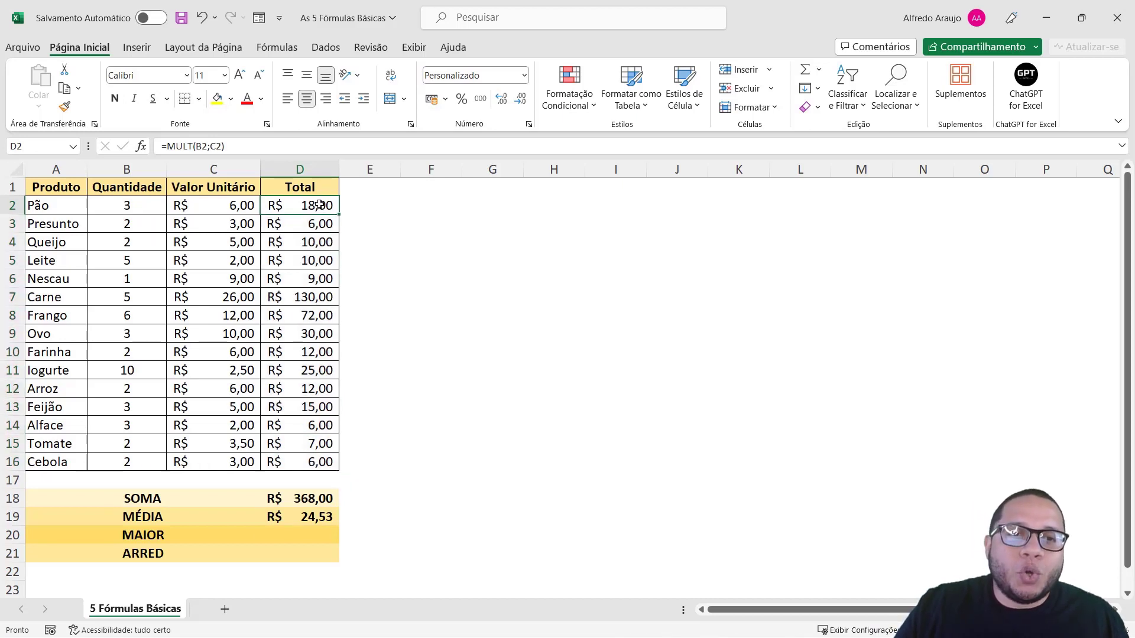
pyautogui.click(318, 224)
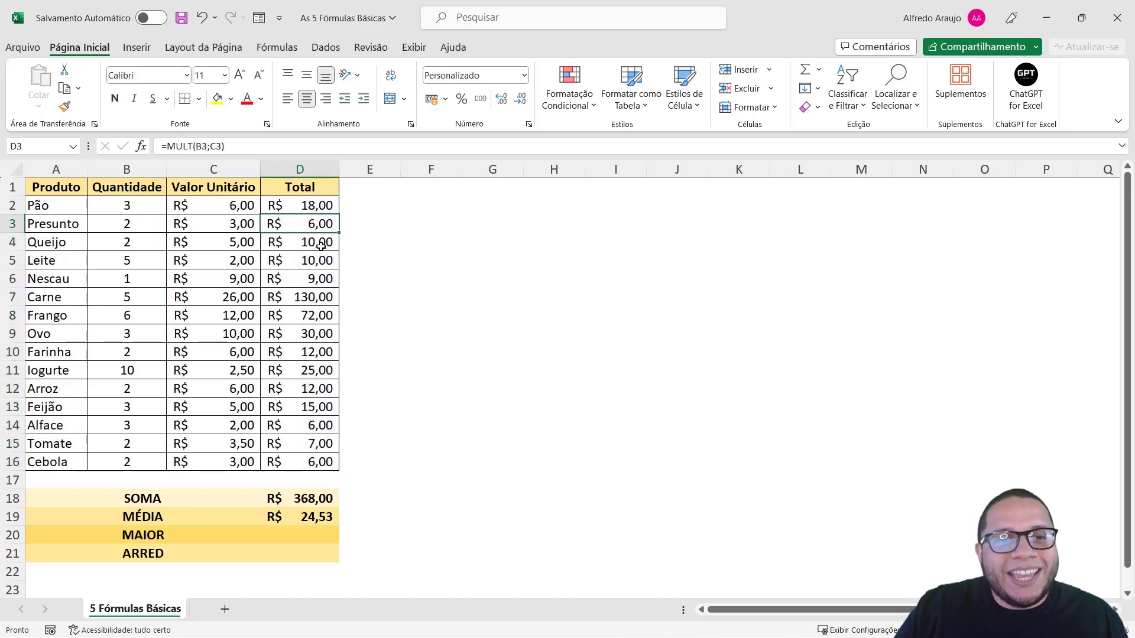
pyautogui.click(319, 431)
pyautogui.click(317, 448)
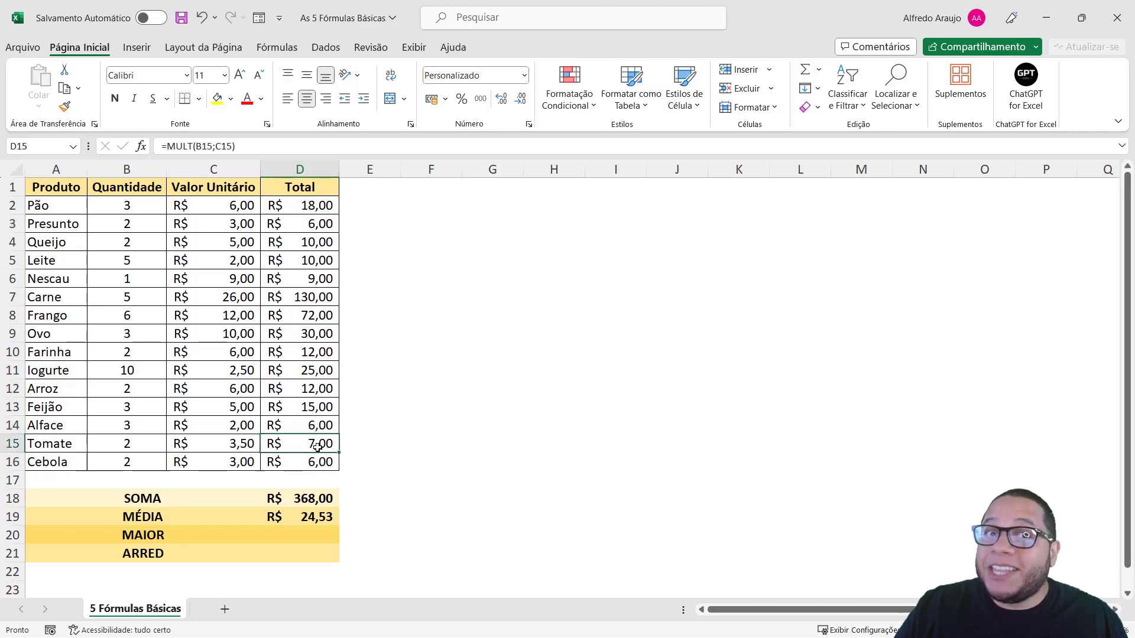
pyautogui.click(313, 317)
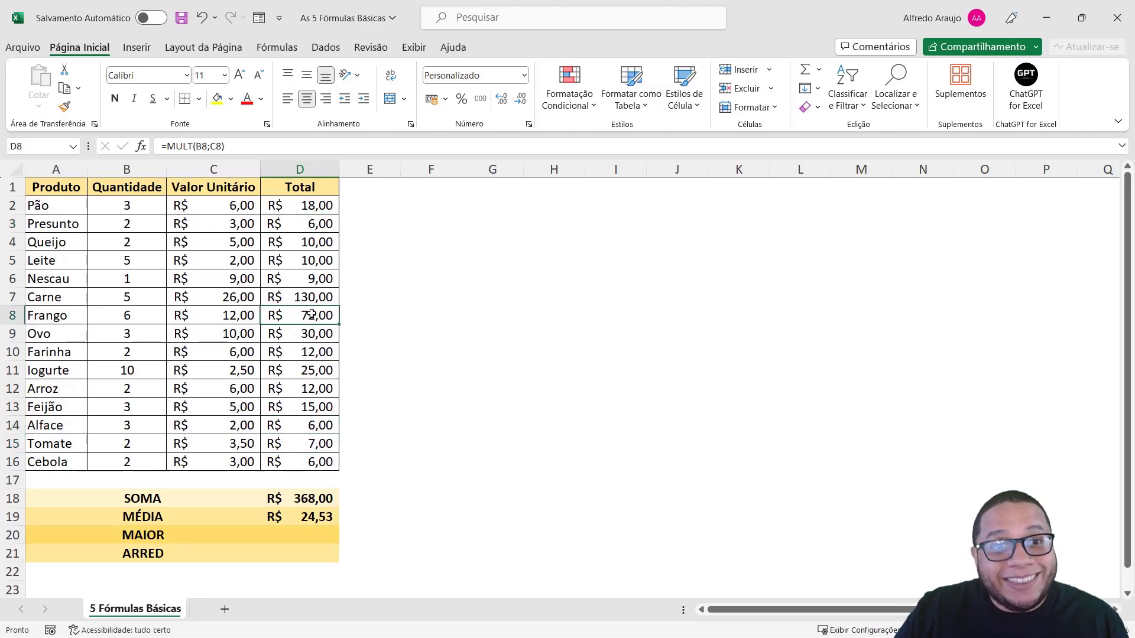
pyautogui.click(315, 298)
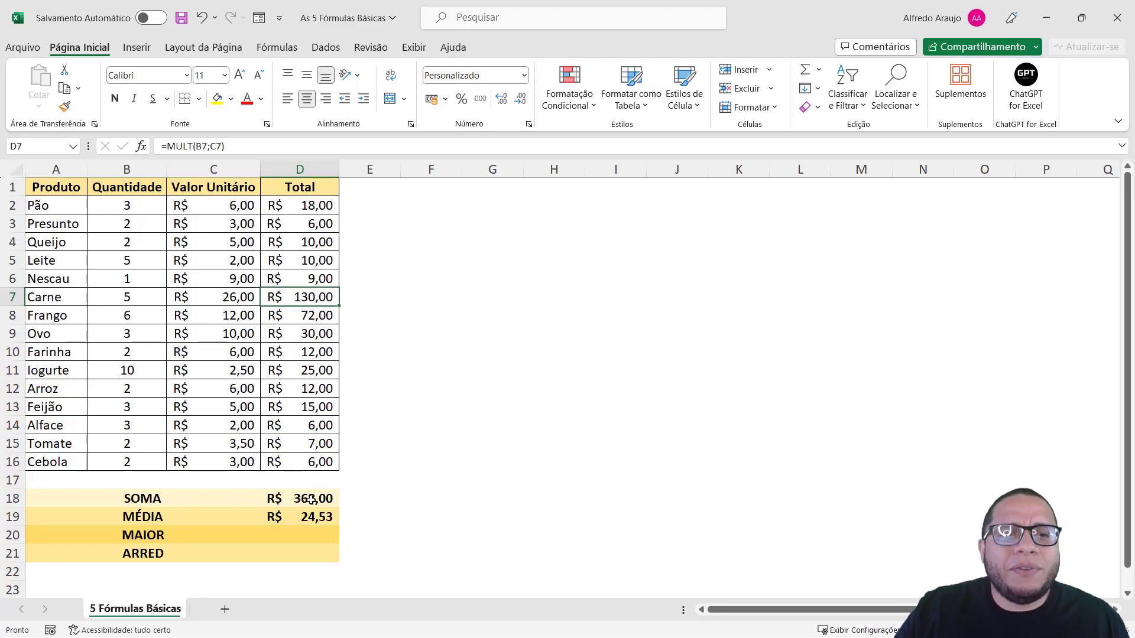
pyautogui.click(306, 520)
# - Find the largest product total in D20 using =MAIOR(D2:D16;1)
pyautogui.click(310, 548)
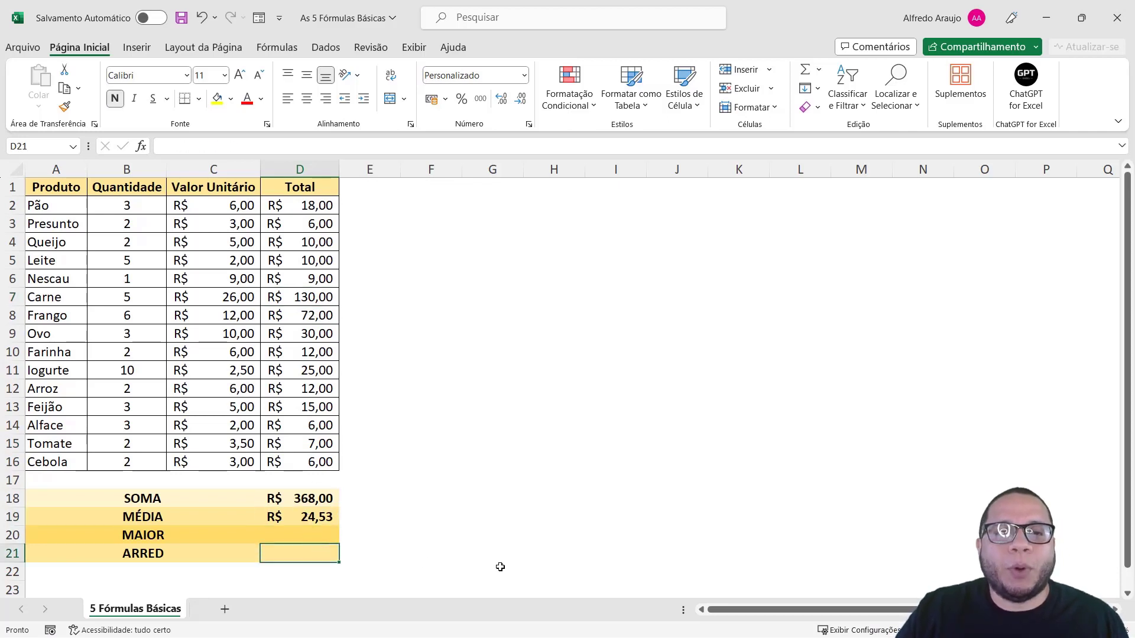
pyautogui.click(324, 538)
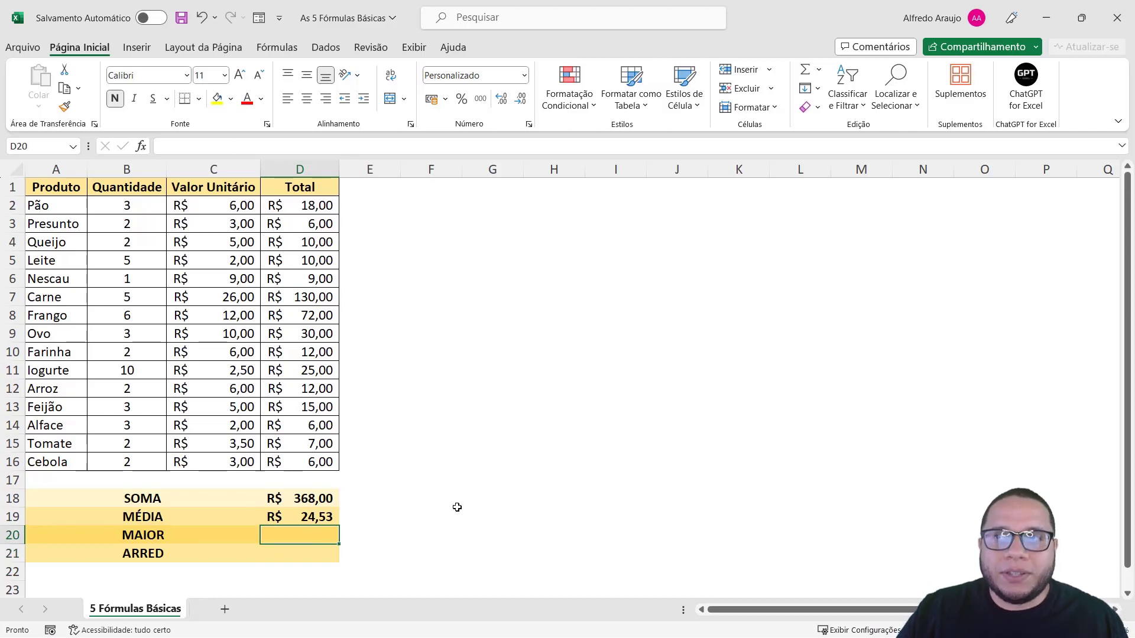
pyautogui.write('=MAIOR(')
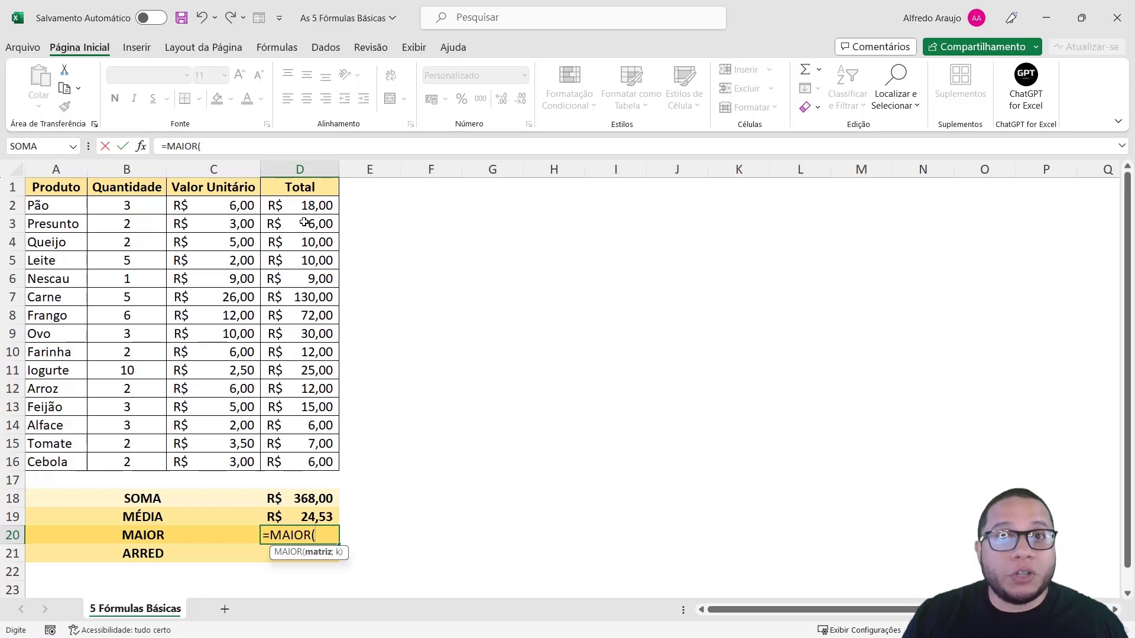
pyautogui.moveTo(305, 207); pyautogui.dragTo(314, 459)
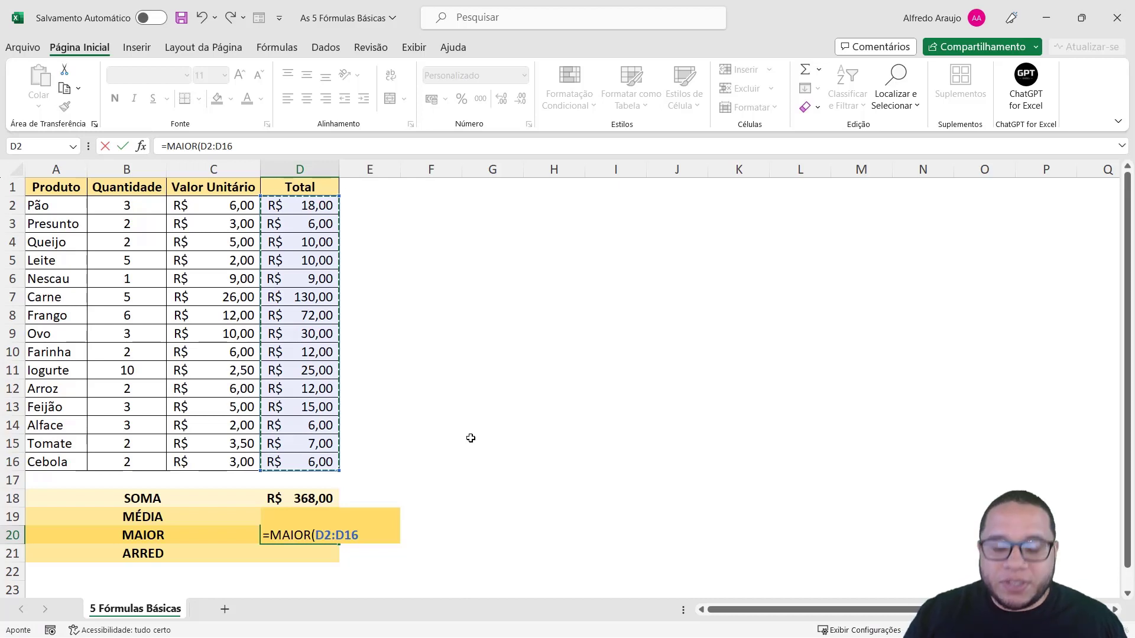
pyautogui.write(';')
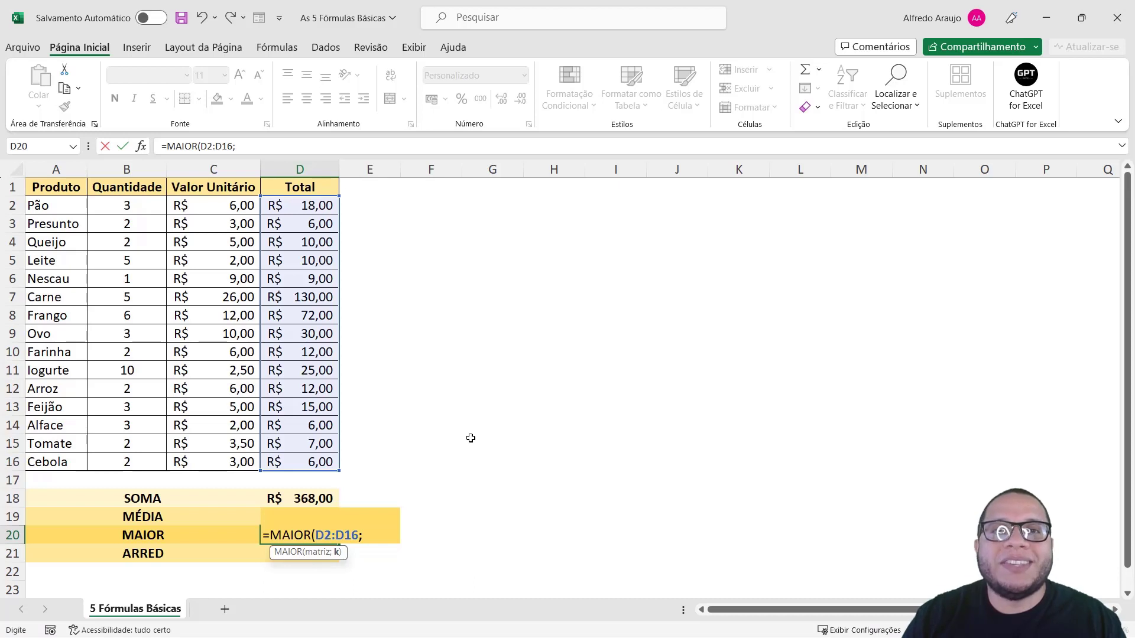
pyautogui.write('1')
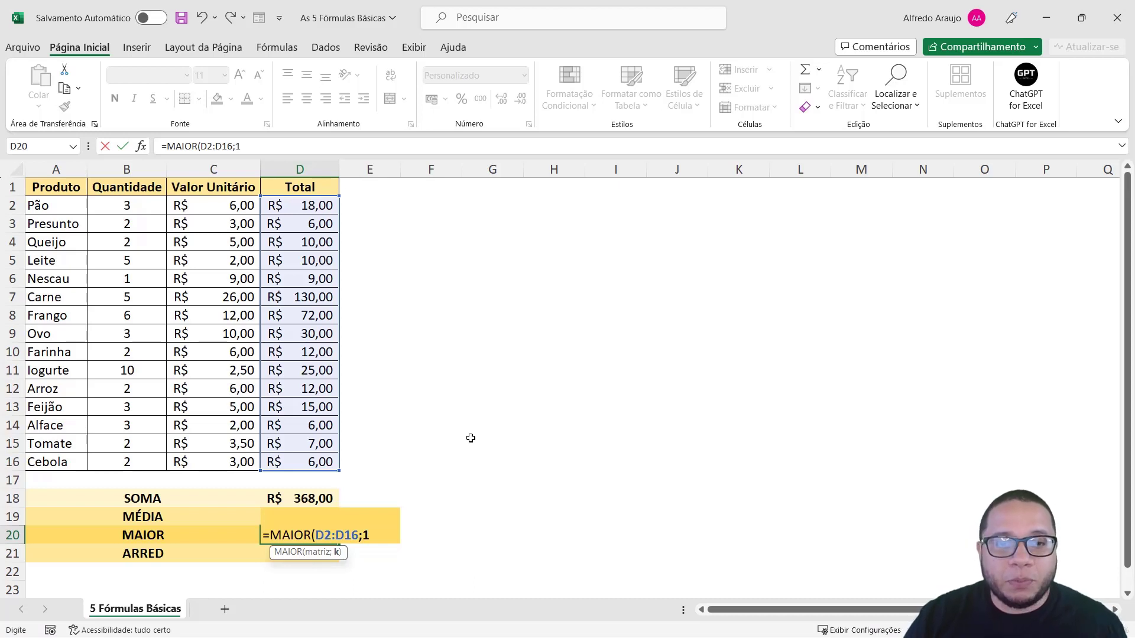
pyautogui.write(')')
pyautogui.press('Return')
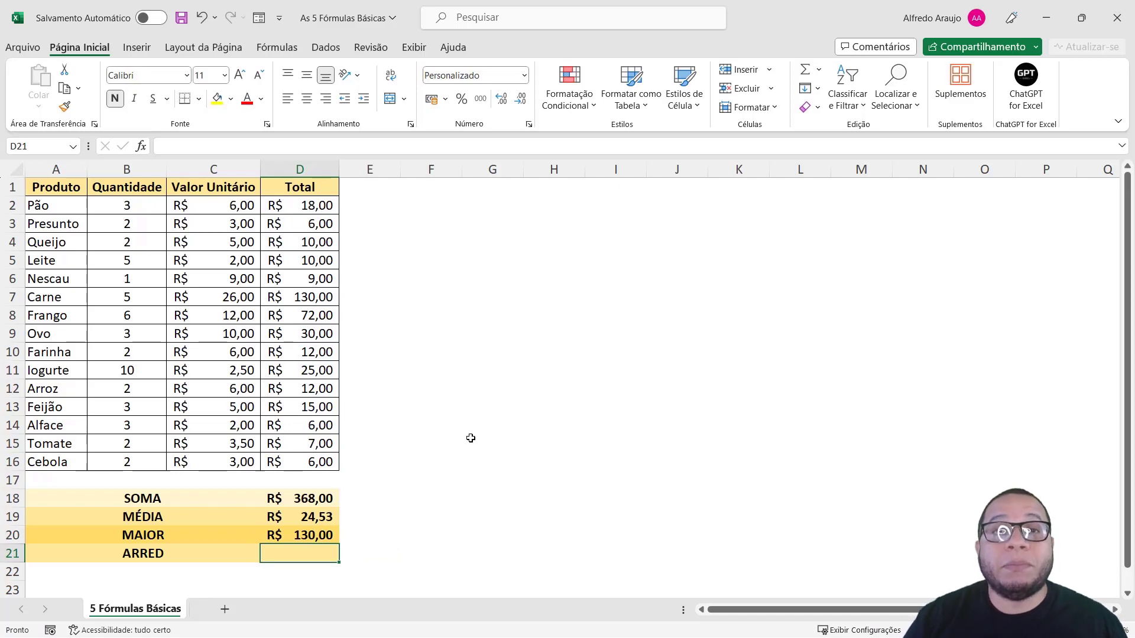
# - Select the totals in D2:D16 and step through them one by one past Carne to Frango
pyautogui.moveTo(319, 211); pyautogui.dragTo(319, 463)
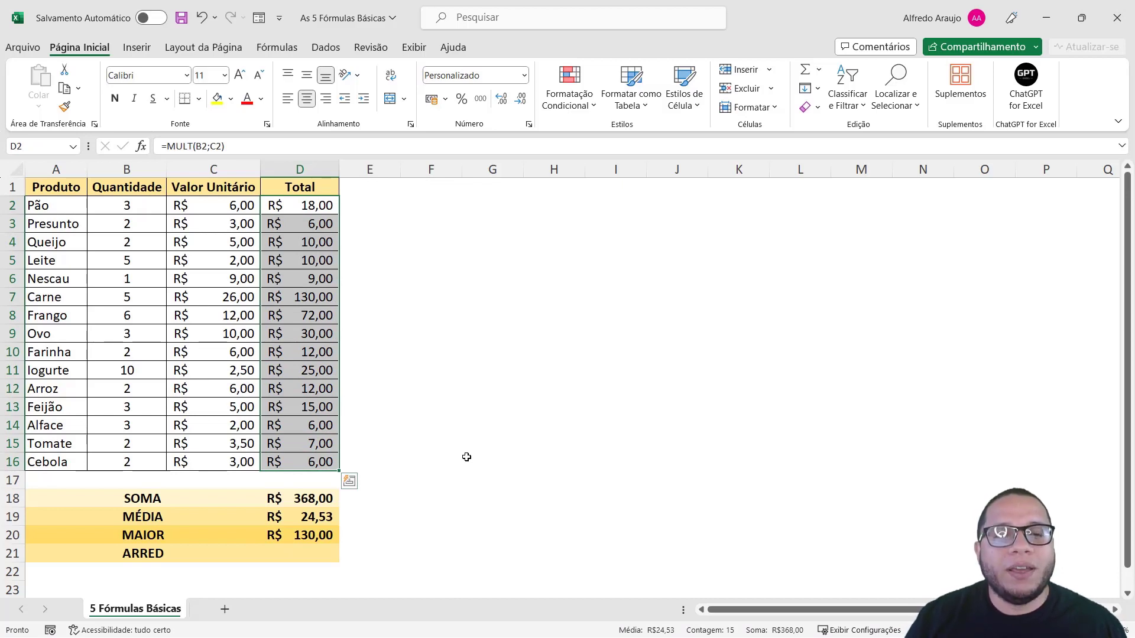
pyautogui.press('Return')
pyautogui.press('Return')
pyautogui.press('Return')
pyautogui.press('Return')
pyautogui.press('Return')
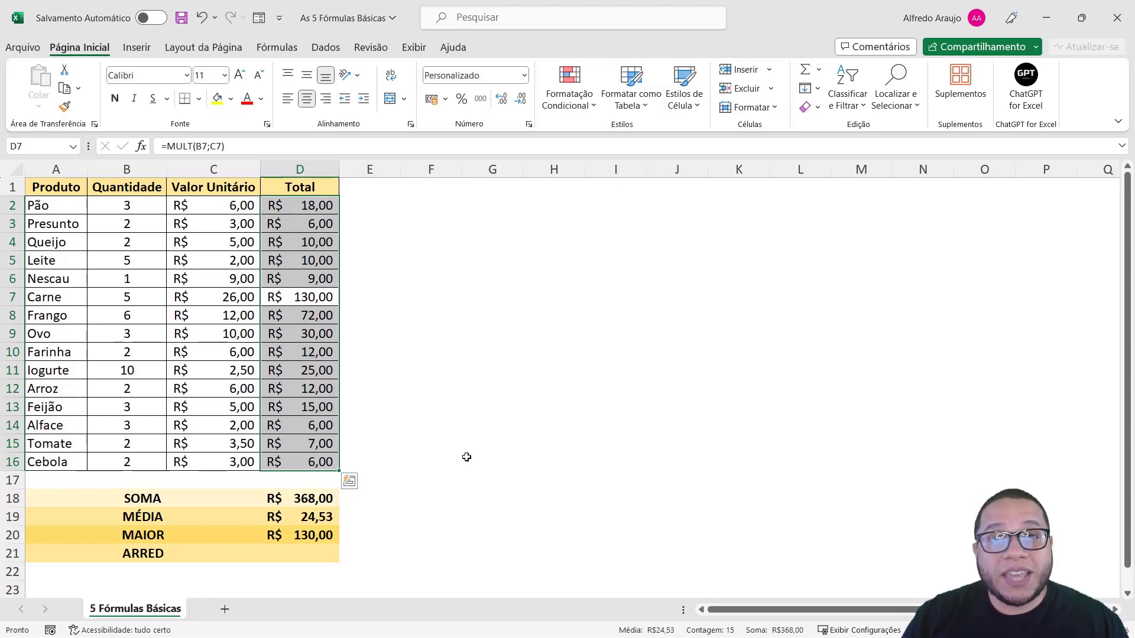
pyautogui.press('Return')
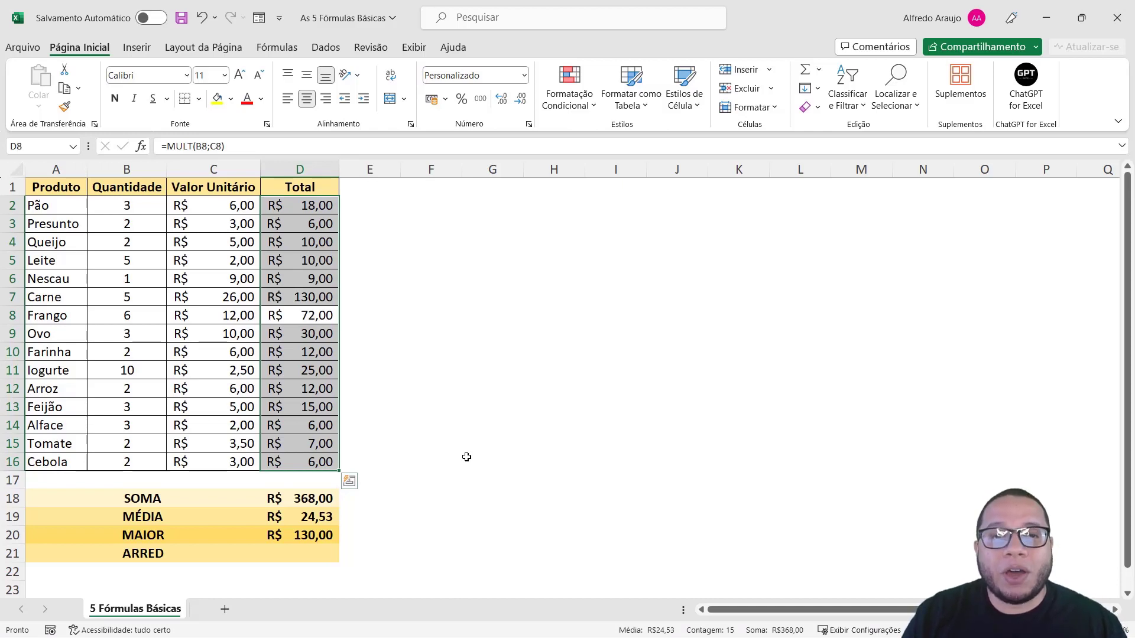
# - Change the MAIOR formula in D20 to return the second-largest total, =MAIOR(D2:D16;2)
pyautogui.doubleClick(318, 533)
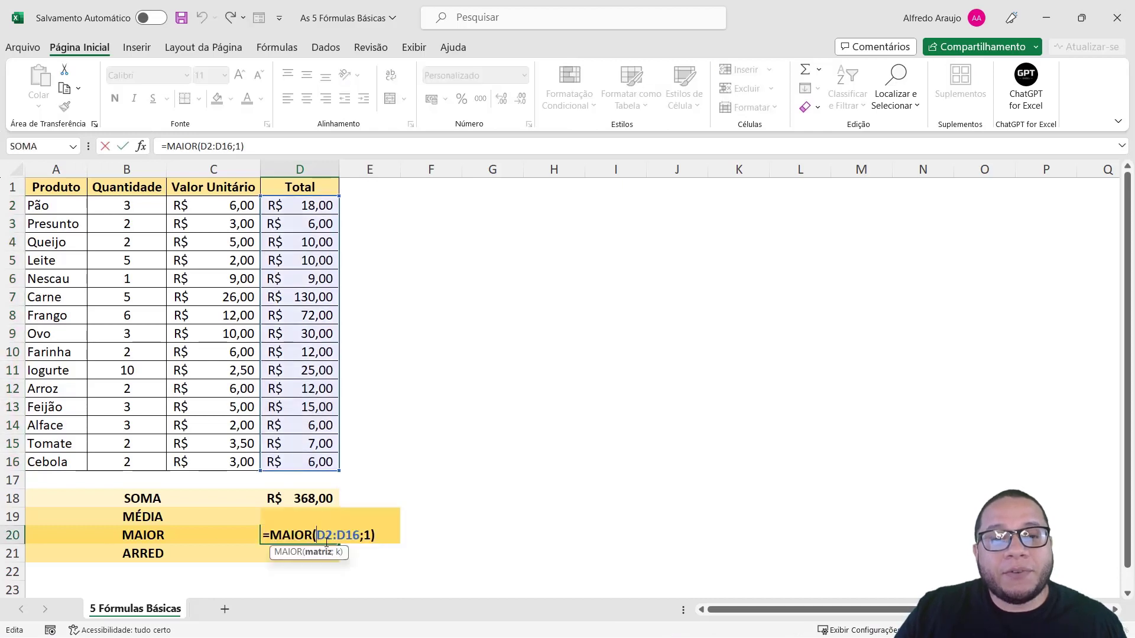
pyautogui.doubleClick(367, 535)
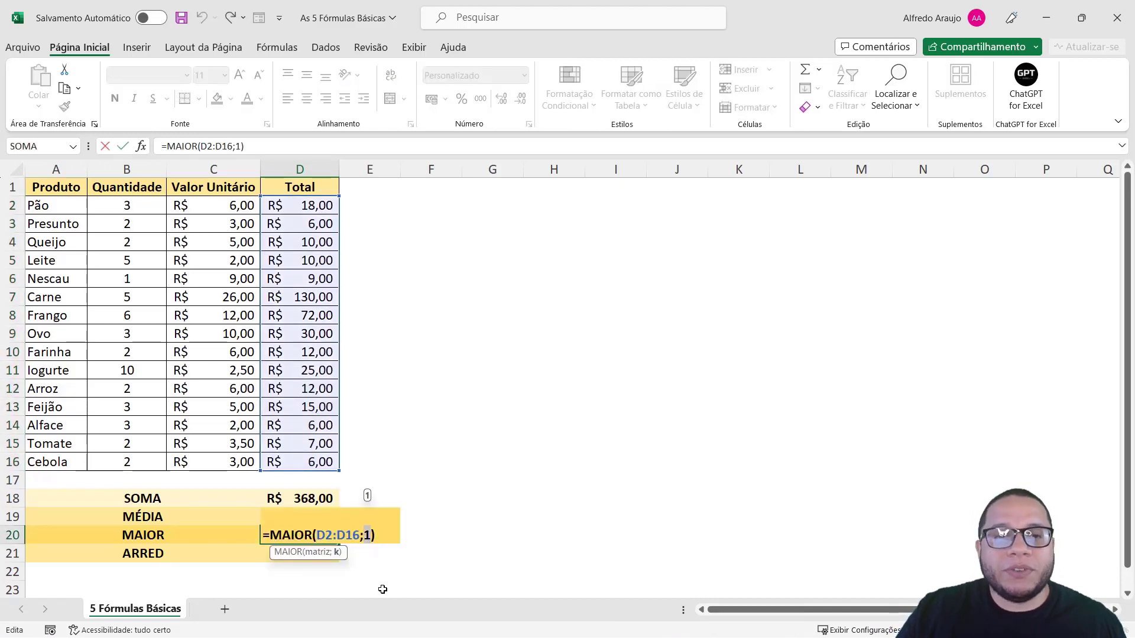
pyautogui.write('2')
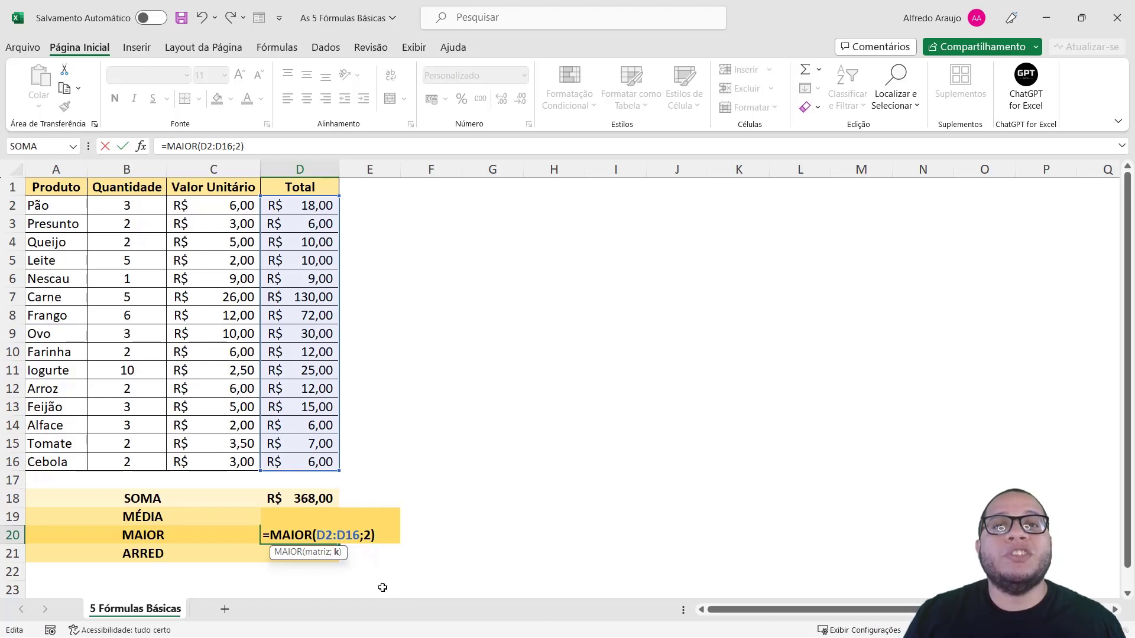
pyautogui.press('Return')
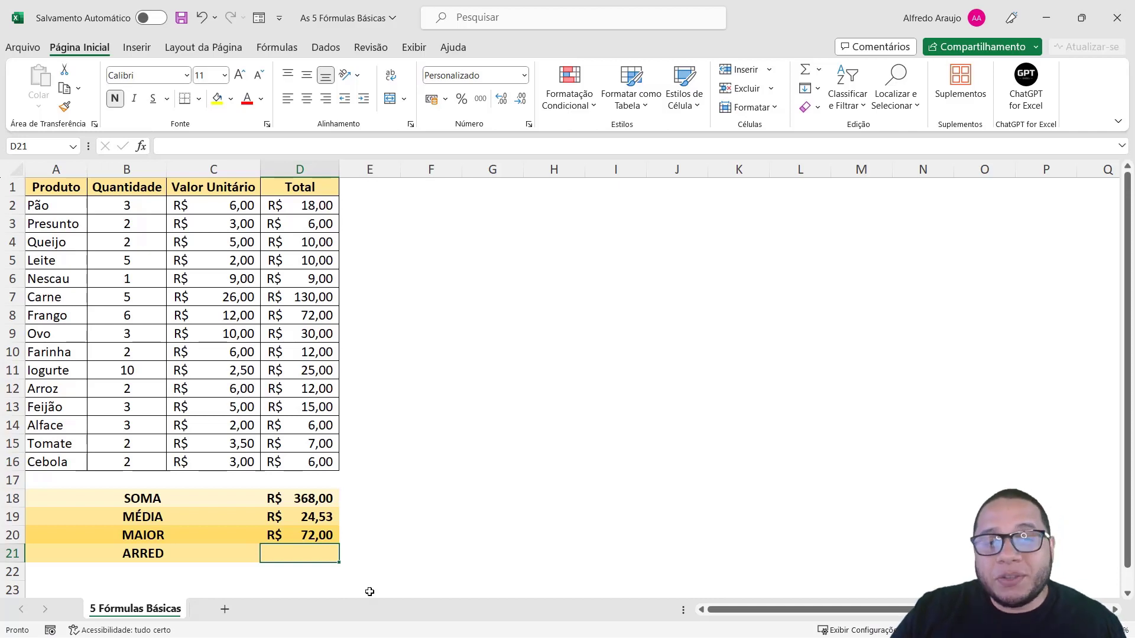
# - Change the position argument of the MAIOR formula in D20 to 3 to return the third-largest total
pyautogui.doubleClick(324, 535)
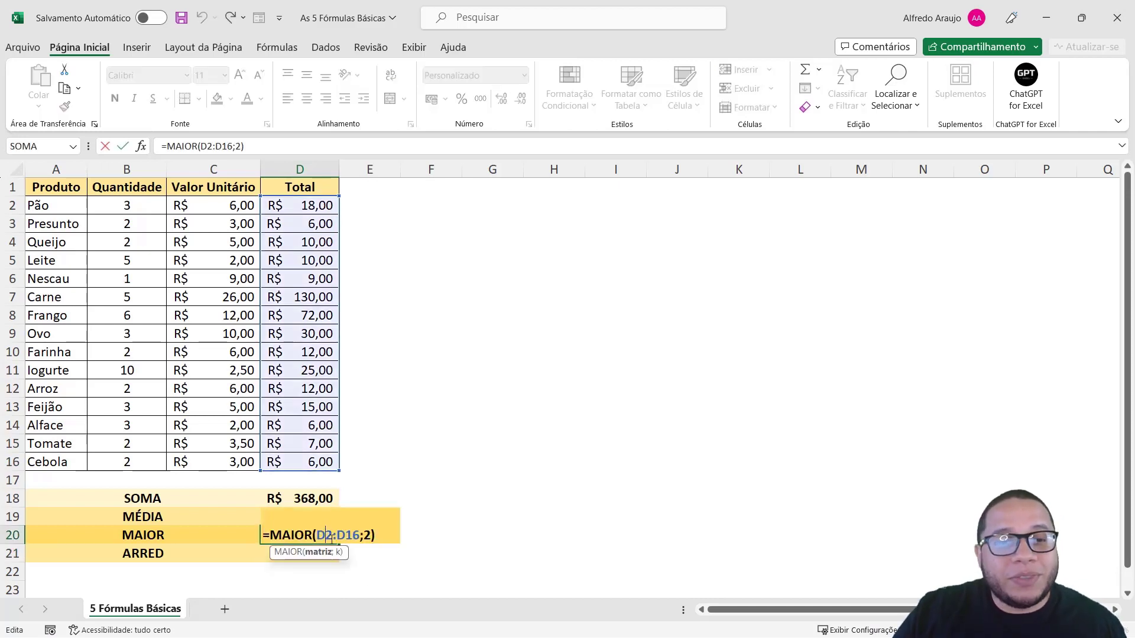
pyautogui.click(367, 535)
pyautogui.press('BackSpace')
pyautogui.write('3')
pyautogui.press('Return')
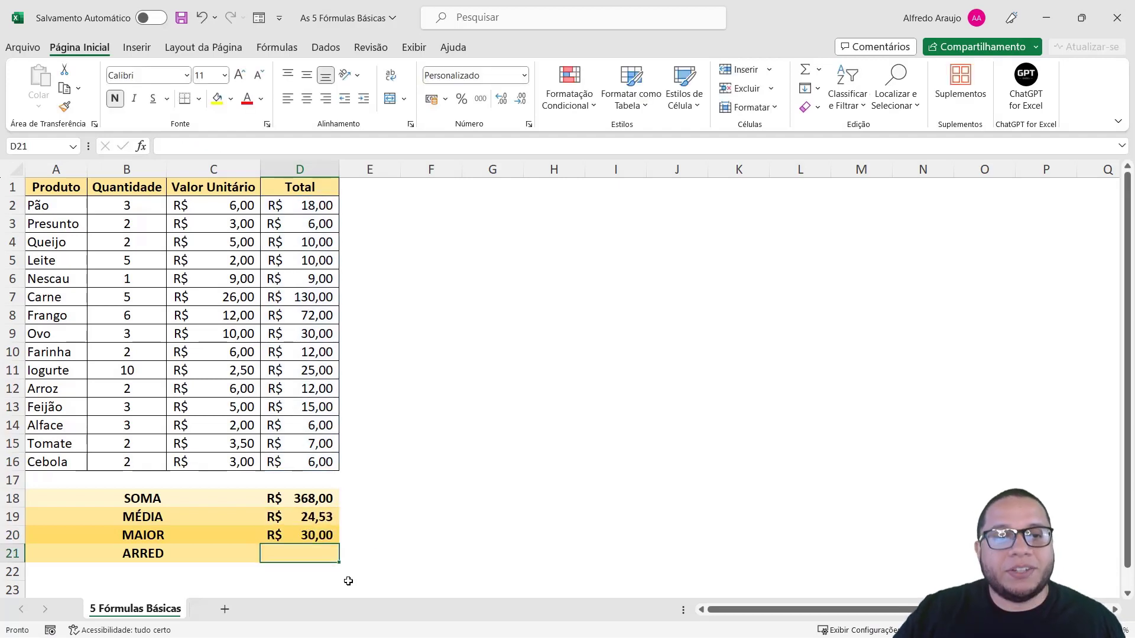
# - Set the position argument of the MAIOR formula in D20 to 4, giving =MAIOR(D2:D16;4)
pyautogui.doubleClick(334, 536)
pyautogui.click(368, 535)
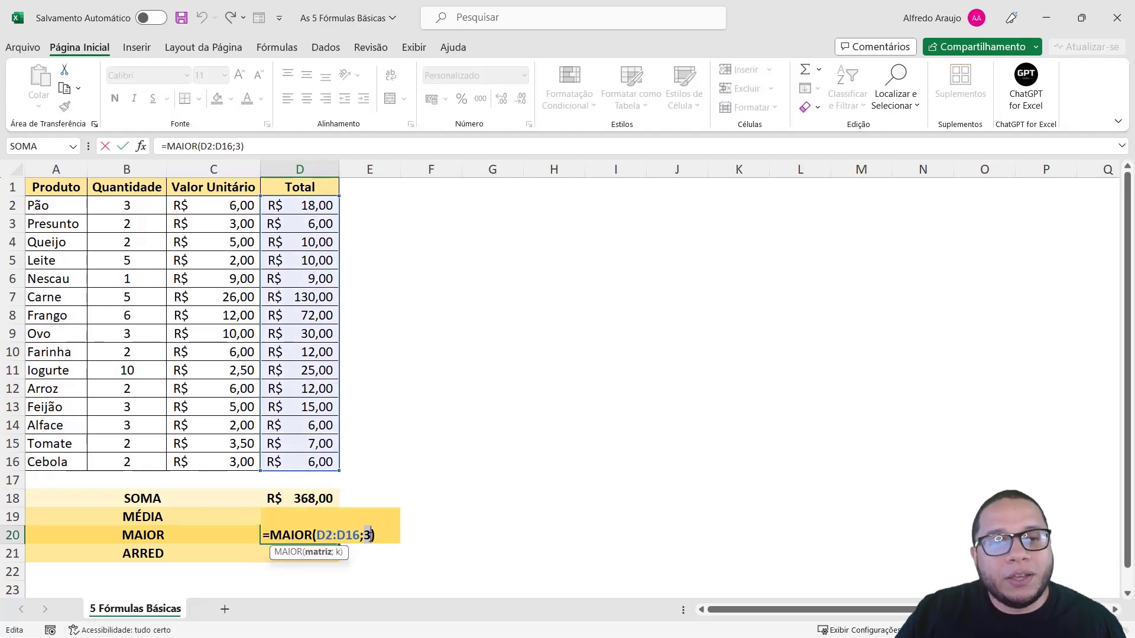
pyautogui.press('BackSpace')
pyautogui.write('4')
pyautogui.press('Return')
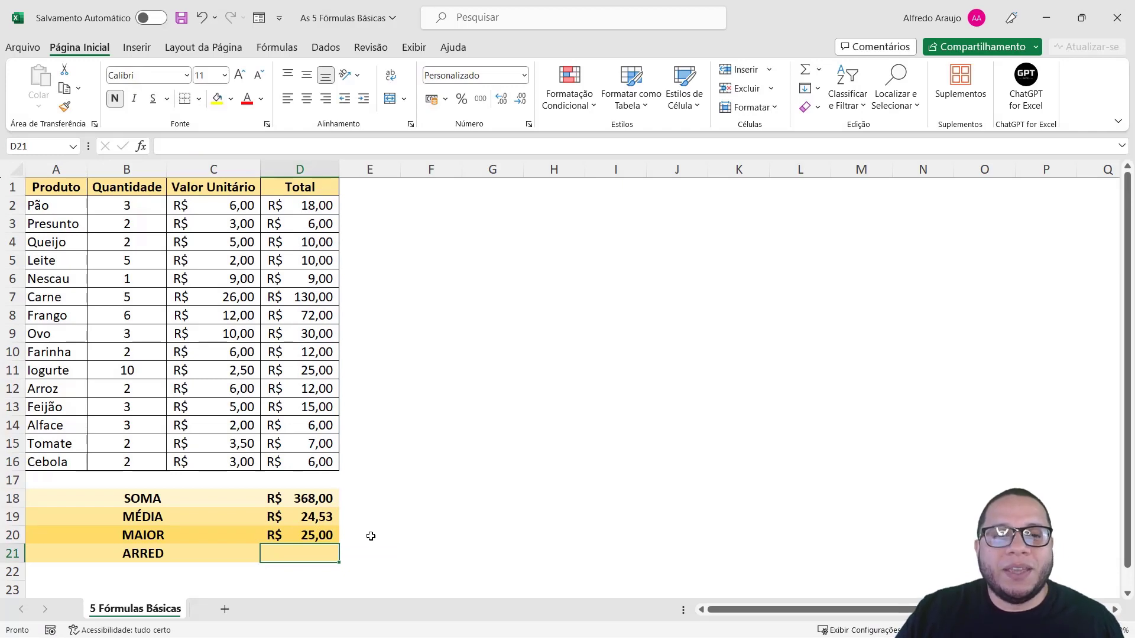
# - Review the SOMA, MÉDIA and MAIOR results in D18:D20 and the empty ARRED cell, ending on the average in D19
pyautogui.click(322, 425)
pyautogui.click(318, 498)
pyautogui.click(315, 518)
pyautogui.click(317, 537)
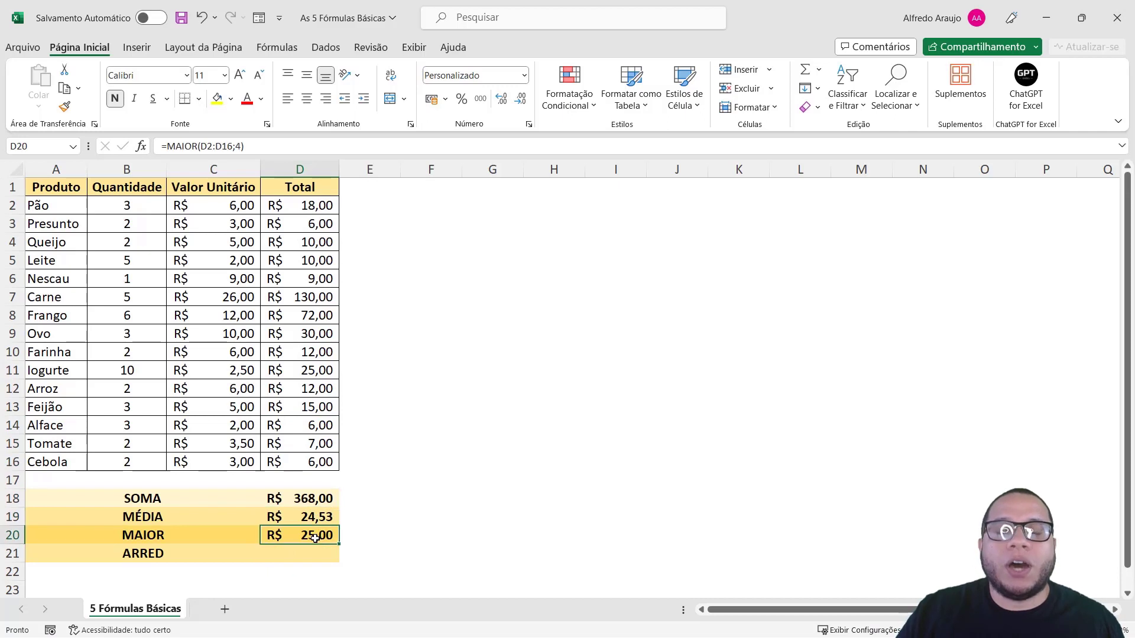
pyautogui.click(309, 555)
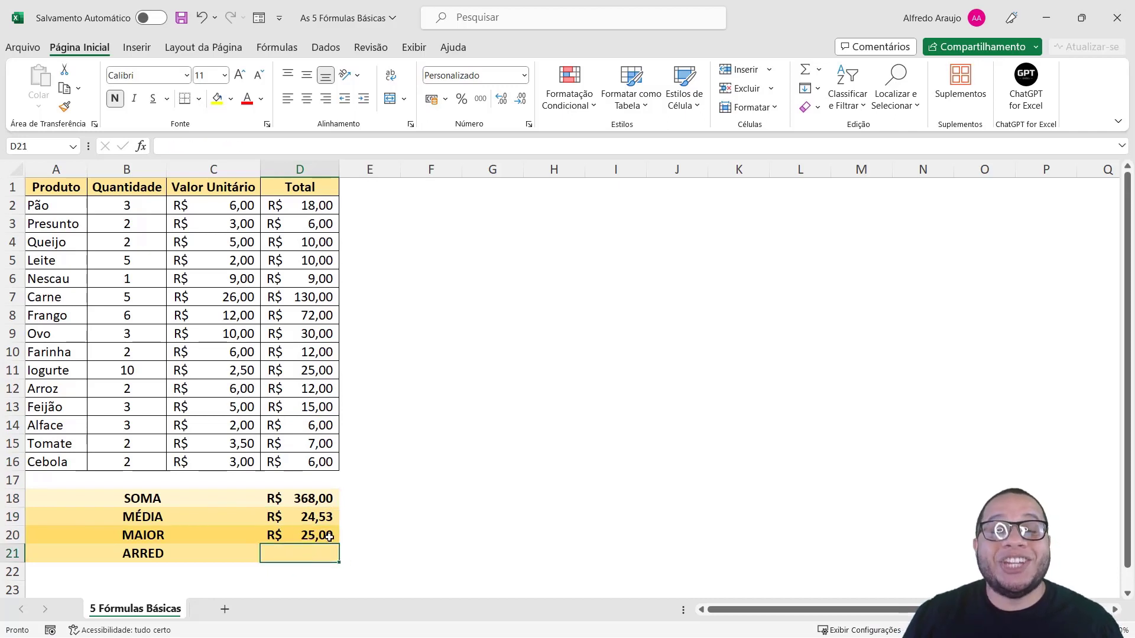
pyautogui.click(320, 515)
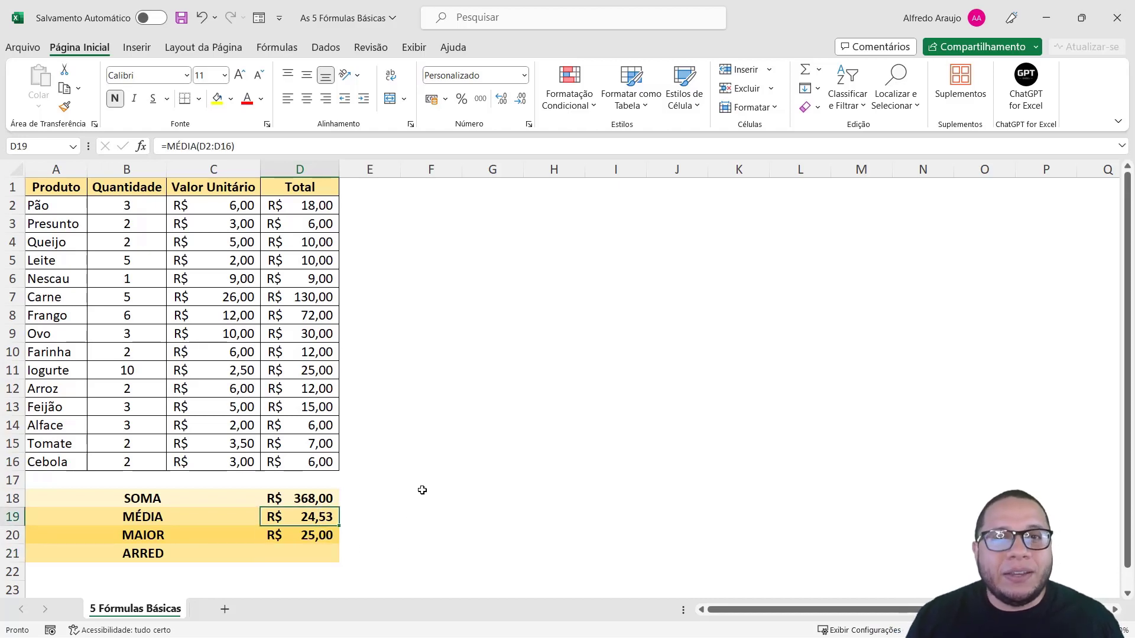
# - Round the average from D19 to one decimal place in D21 using =ARRED(D19;1)
pyautogui.click(334, 551)
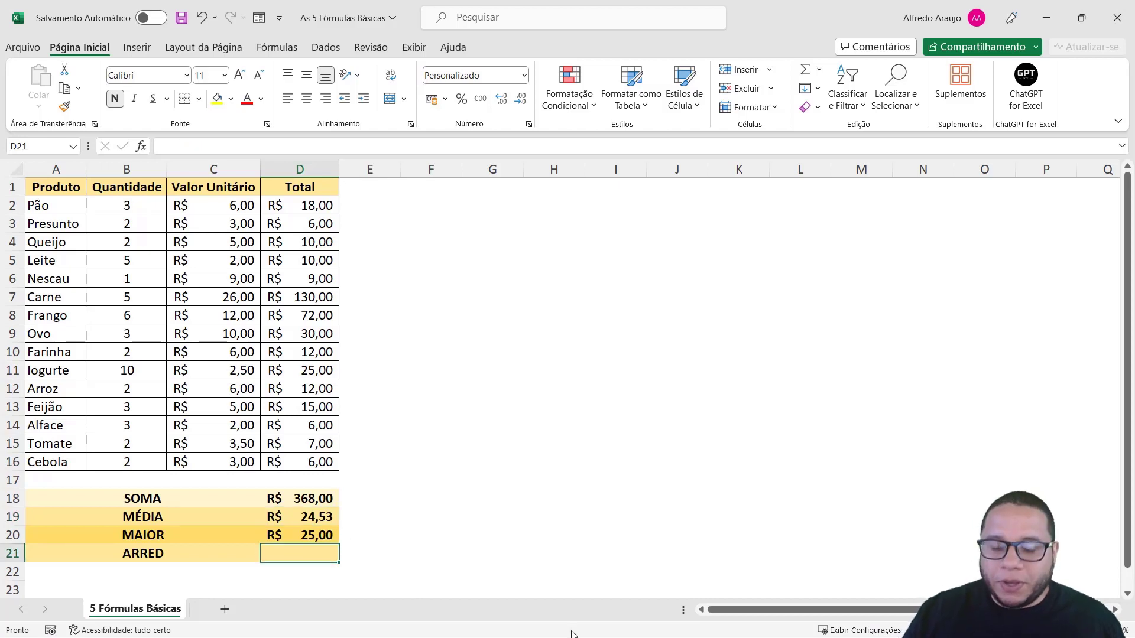
pyautogui.scroll(-4, 535, 525)
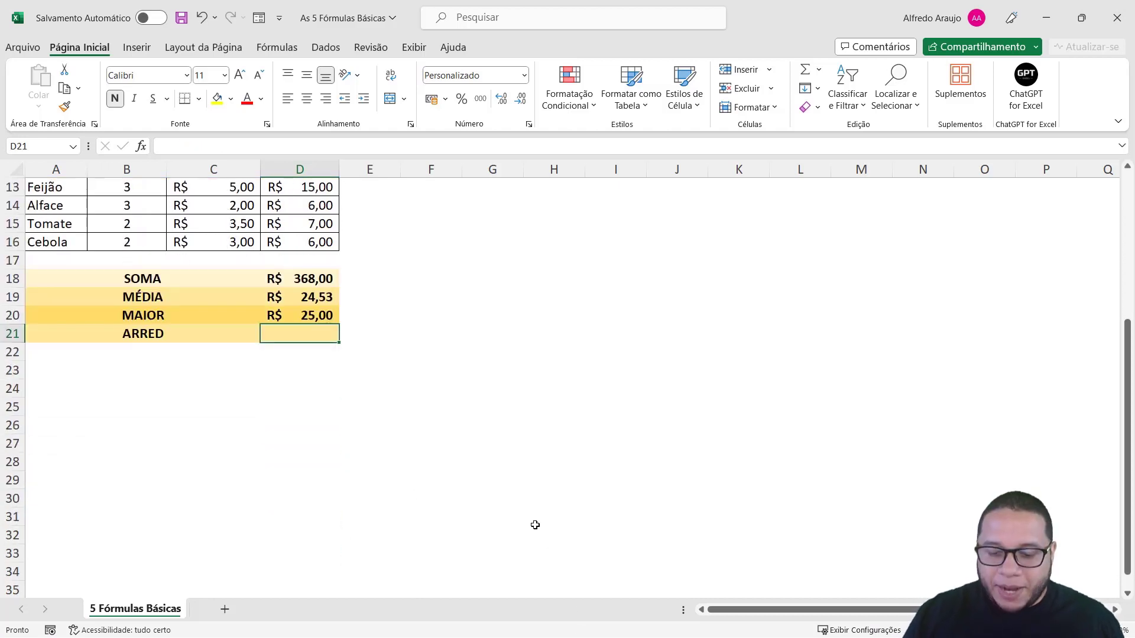
pyautogui.write('=ARRED(')
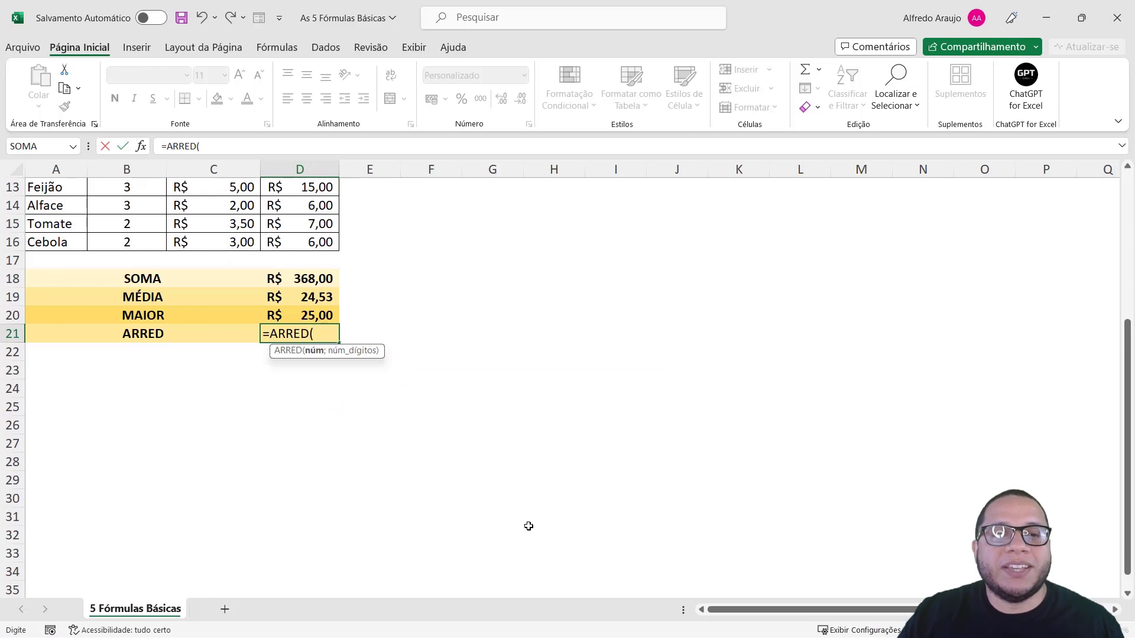
pyautogui.click(329, 301)
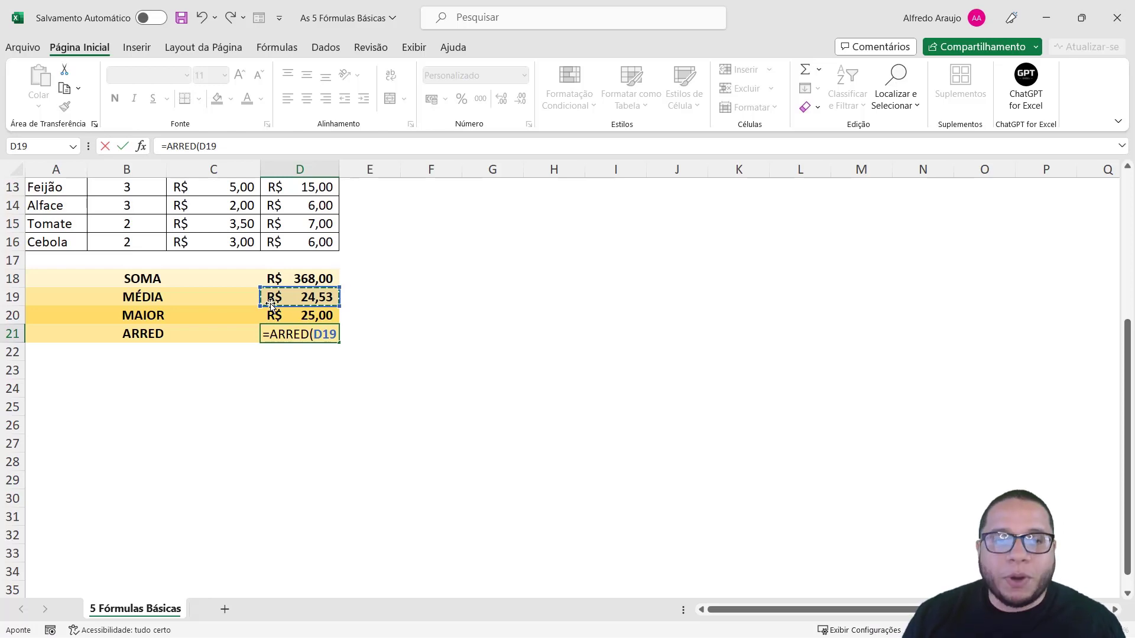
pyautogui.write(';1')
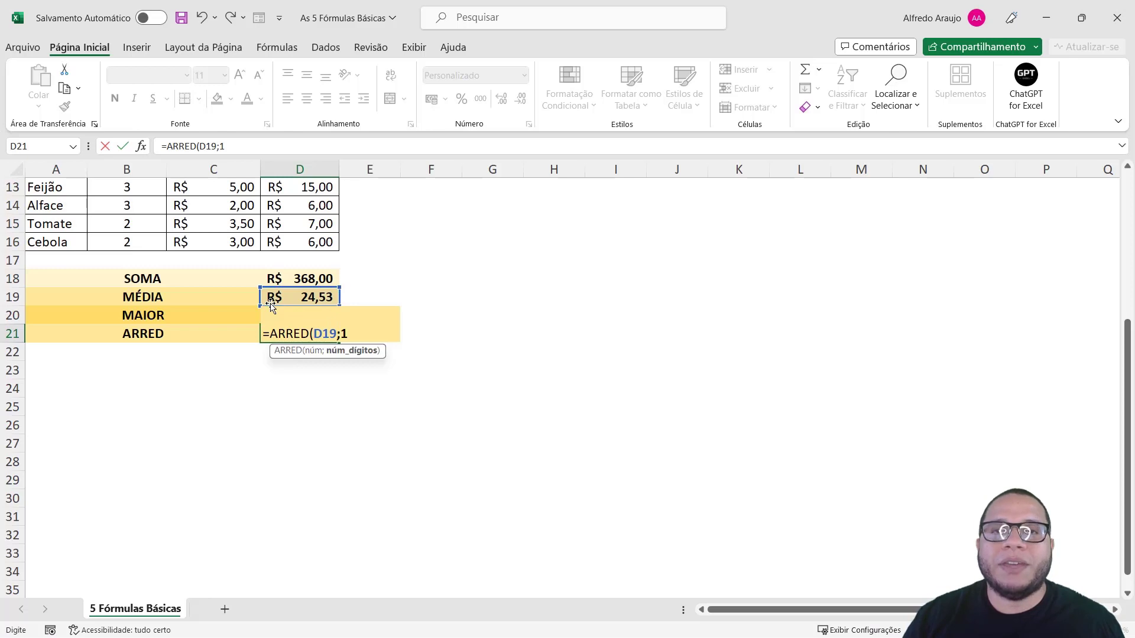
pyautogui.write(')')
pyautogui.press('Return')
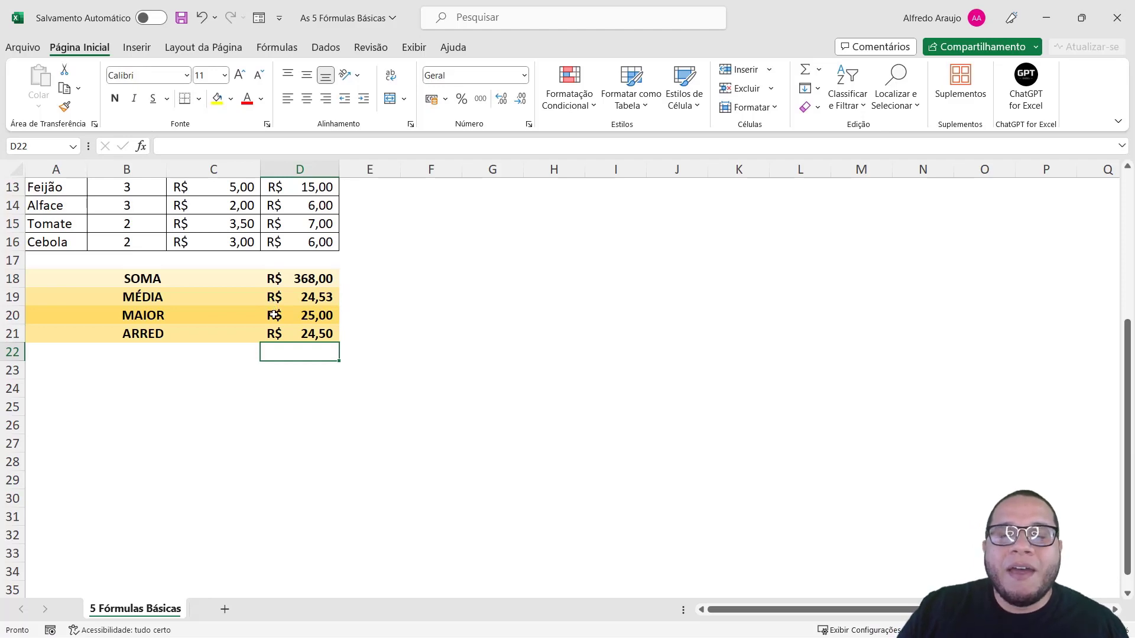
# - Change the digits argument of the ARRED formula in D21 to 0, giving =ARRED(D19;0)
pyautogui.doubleClick(296, 333)
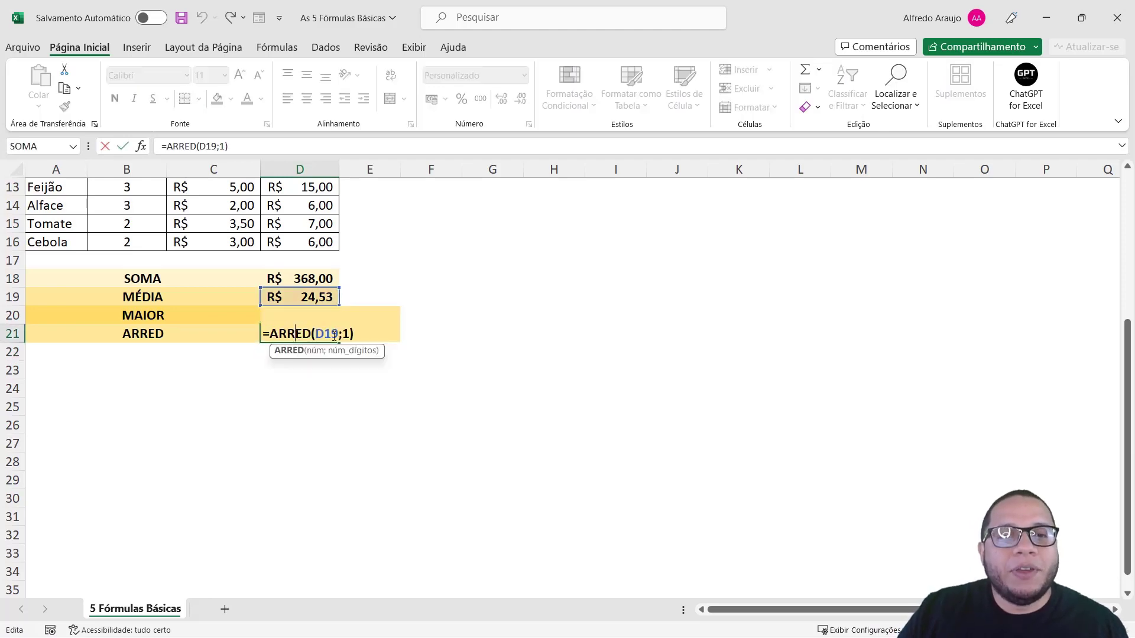
pyautogui.click(344, 334)
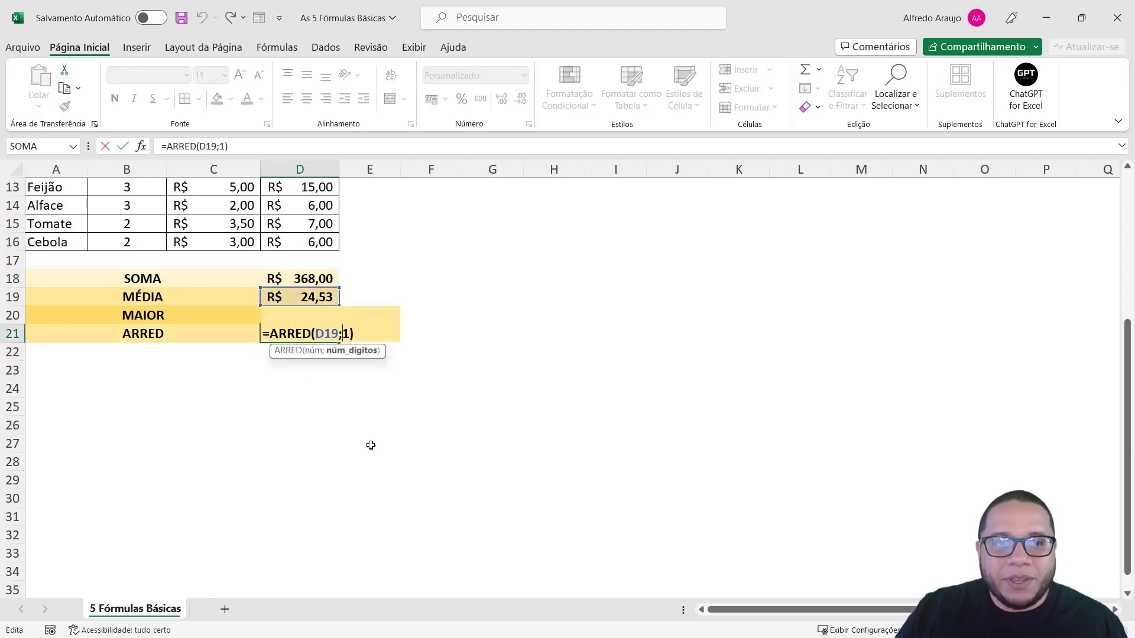
pyautogui.press('Delete')
pyautogui.write('0')
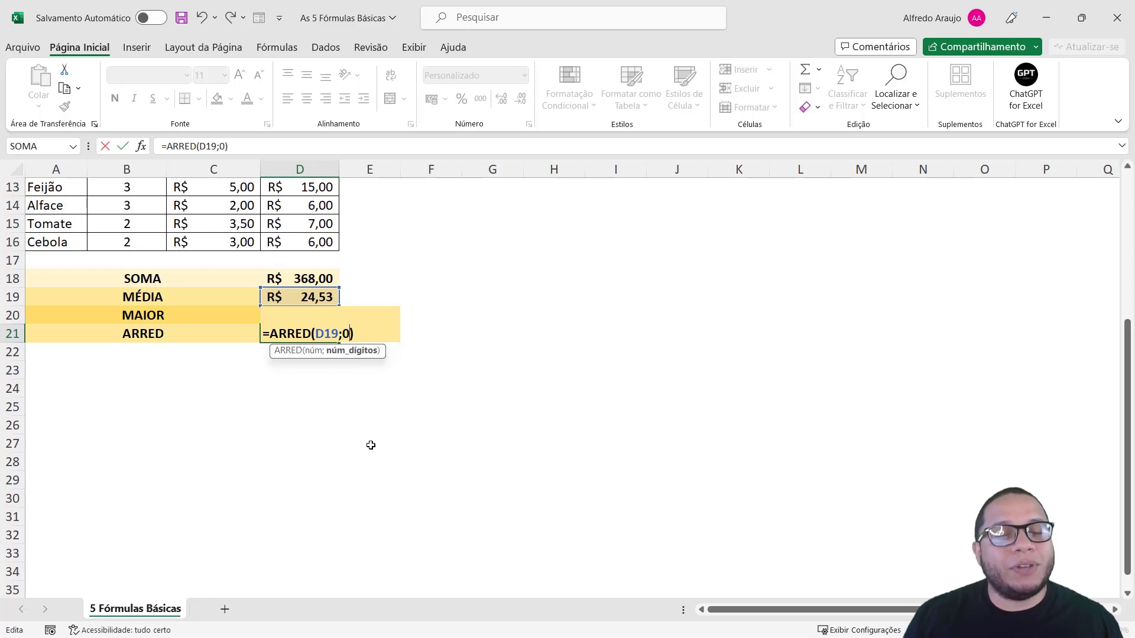
pyautogui.press('Return')
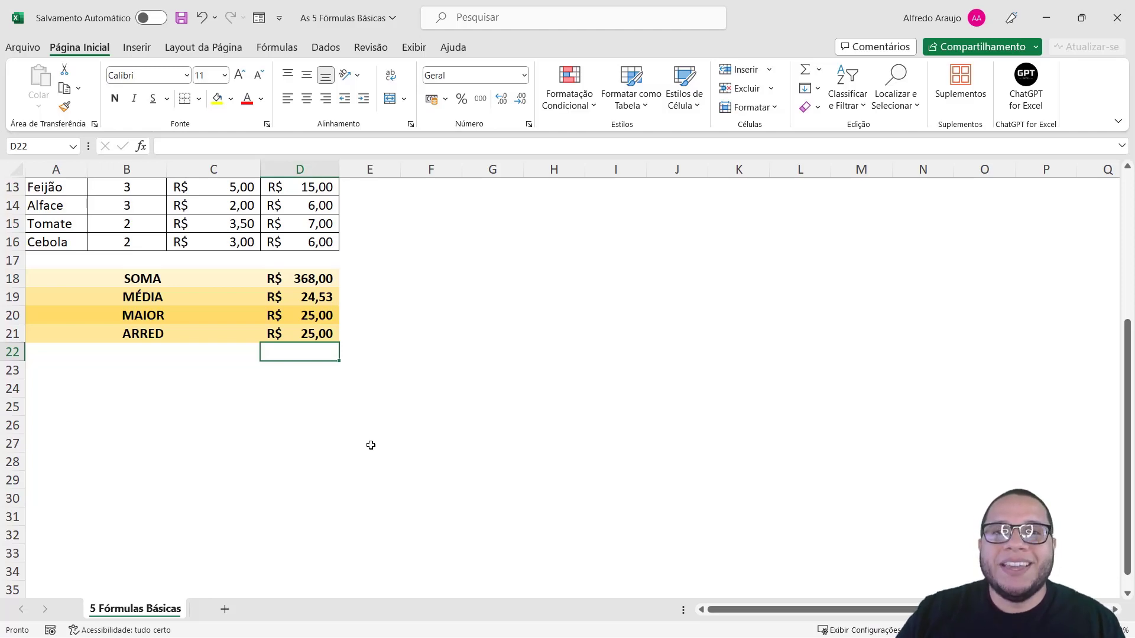
pyautogui.scroll(4, 371, 445)
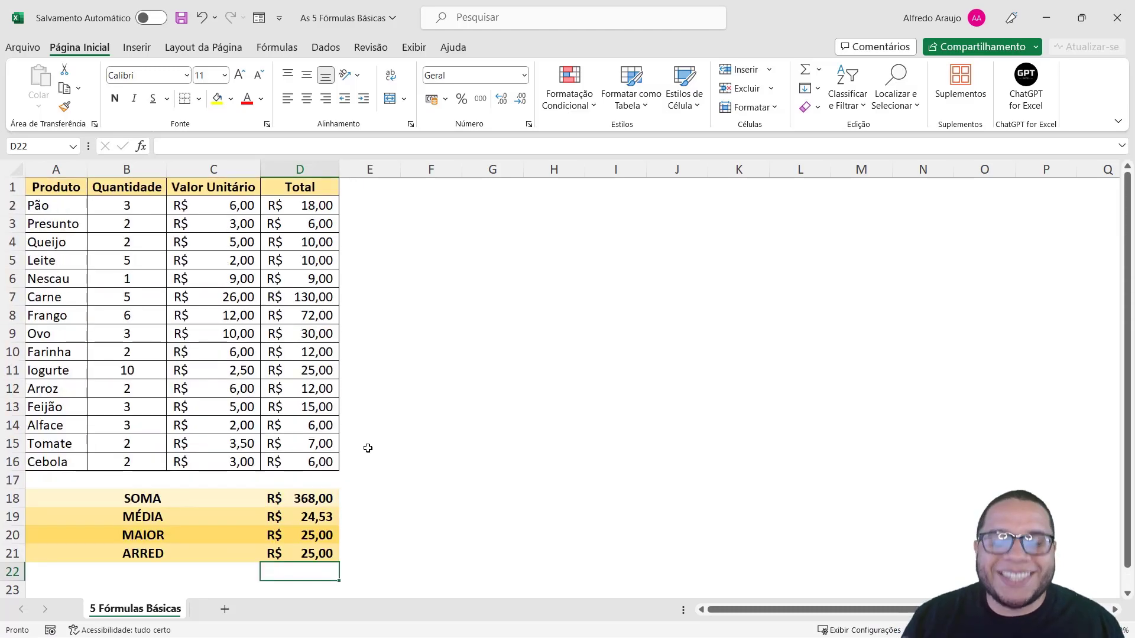